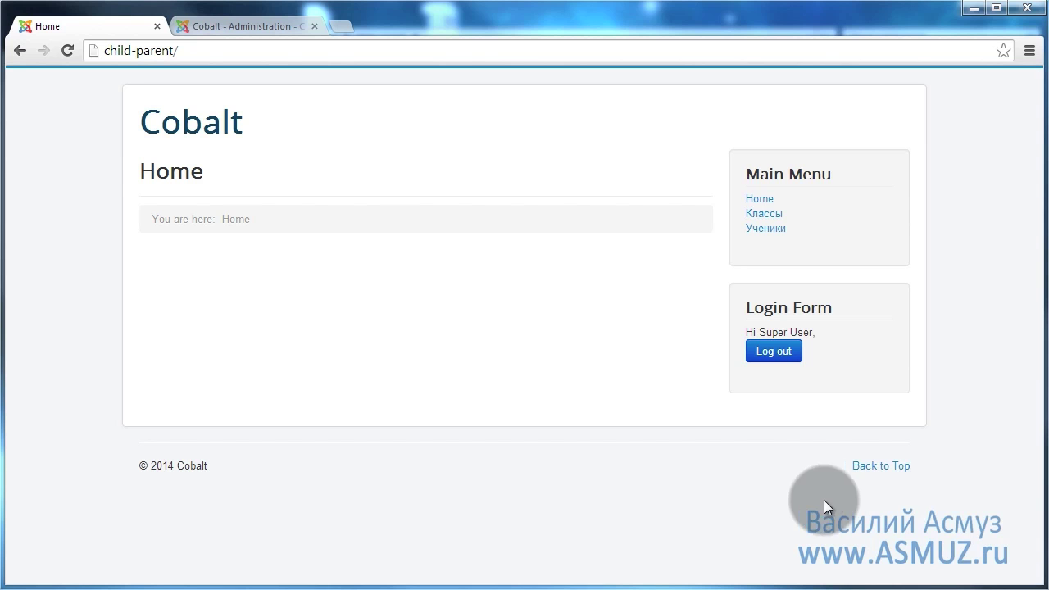
Step: Switch from the Cobalt front-end home page to the 'Cobalt - Administration' Control Panel tab
left_click(251, 19)
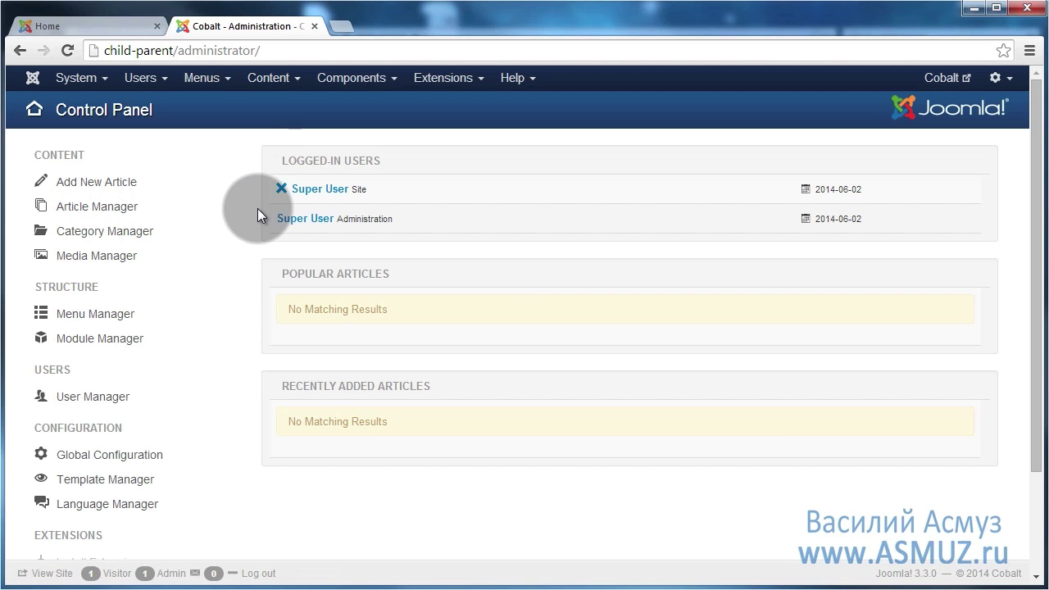
Step: Review Cobalt's Классы and Ученики sections and content types, then return to the front-end home page
left_click(360, 78)
left_click(374, 101)
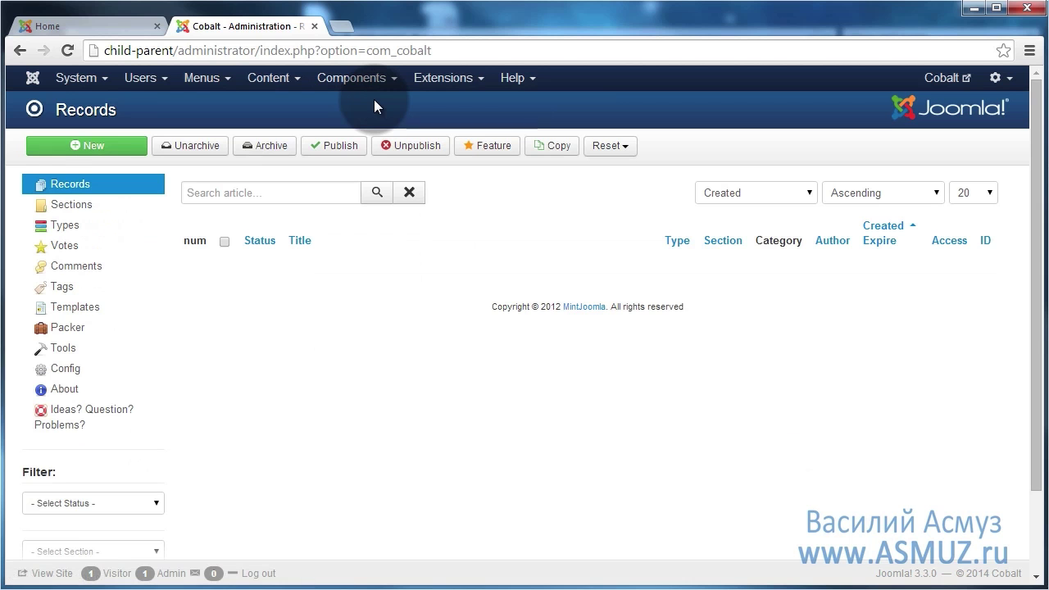
left_click(70, 211)
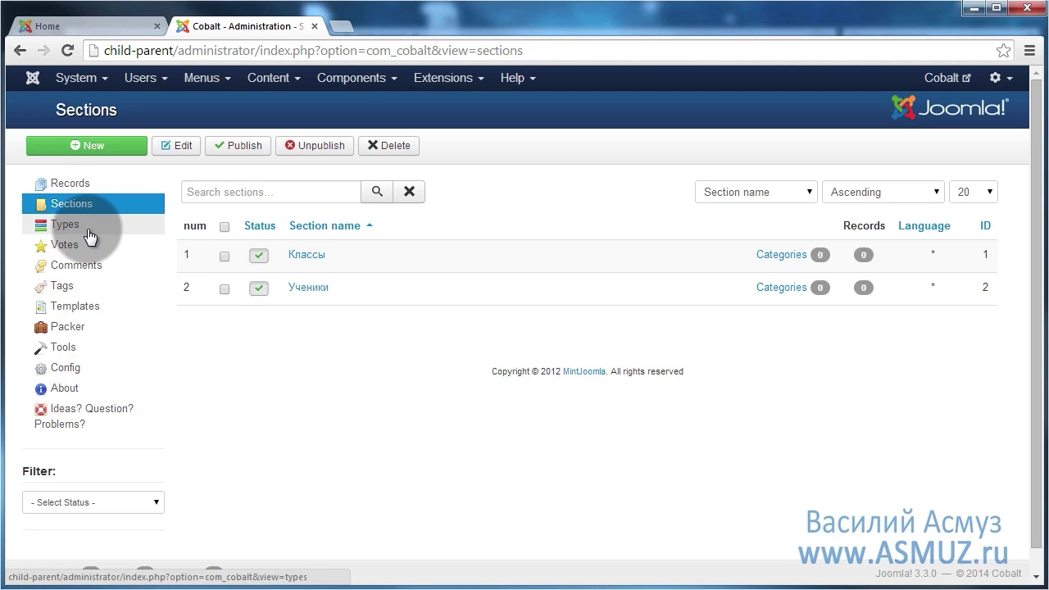
left_click(77, 224)
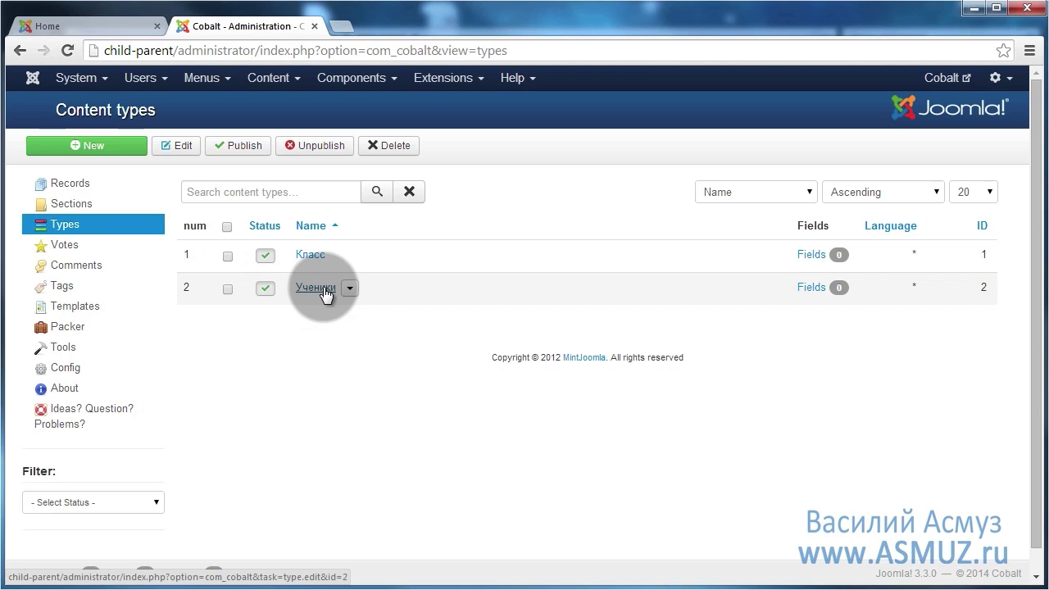
left_click(100, 25)
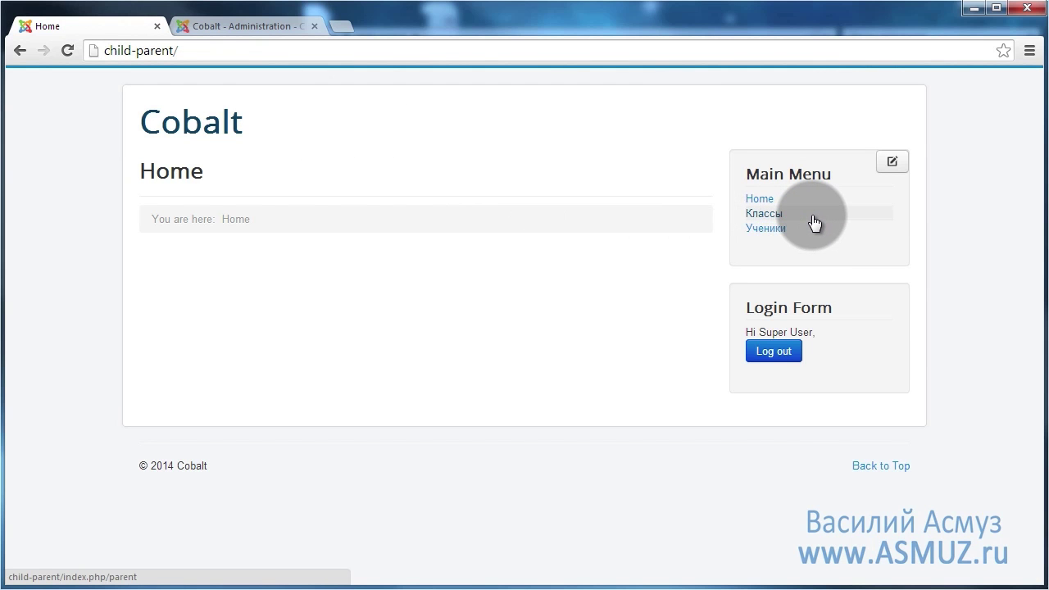
Step: Return to the admin Content types list, where Класс and Ученики have 0 fields
left_click(241, 30)
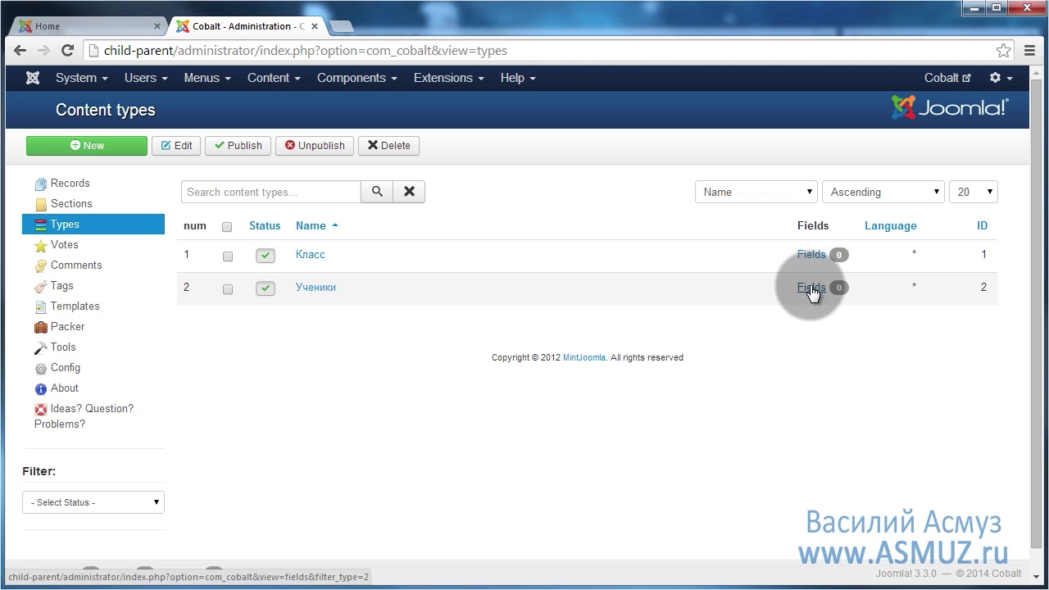
Step: Start a new Relation (child) field labelled Child for the Ученики type
left_click(810, 288)
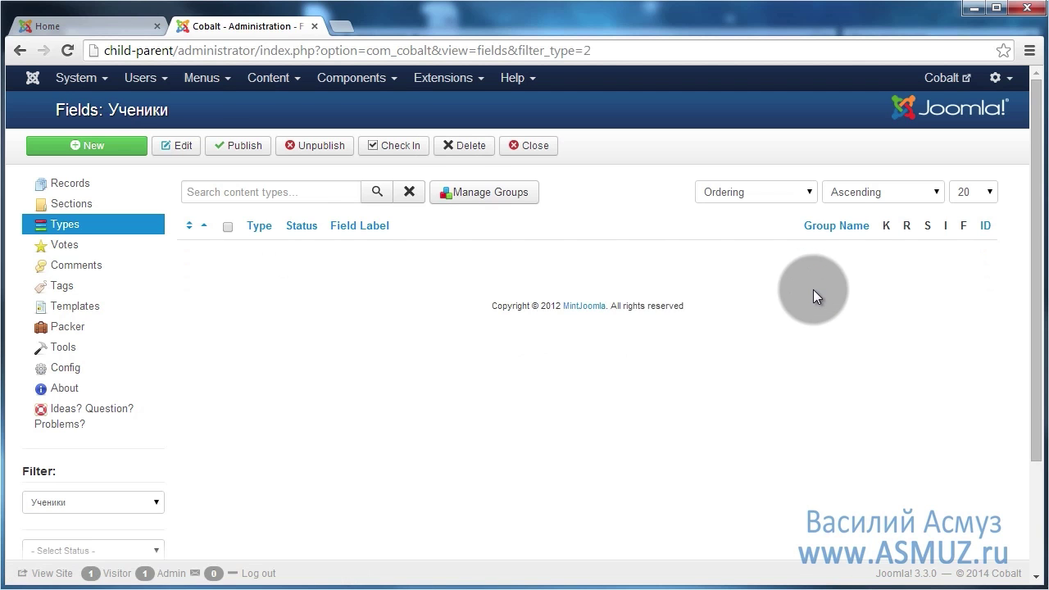
left_click(98, 145)
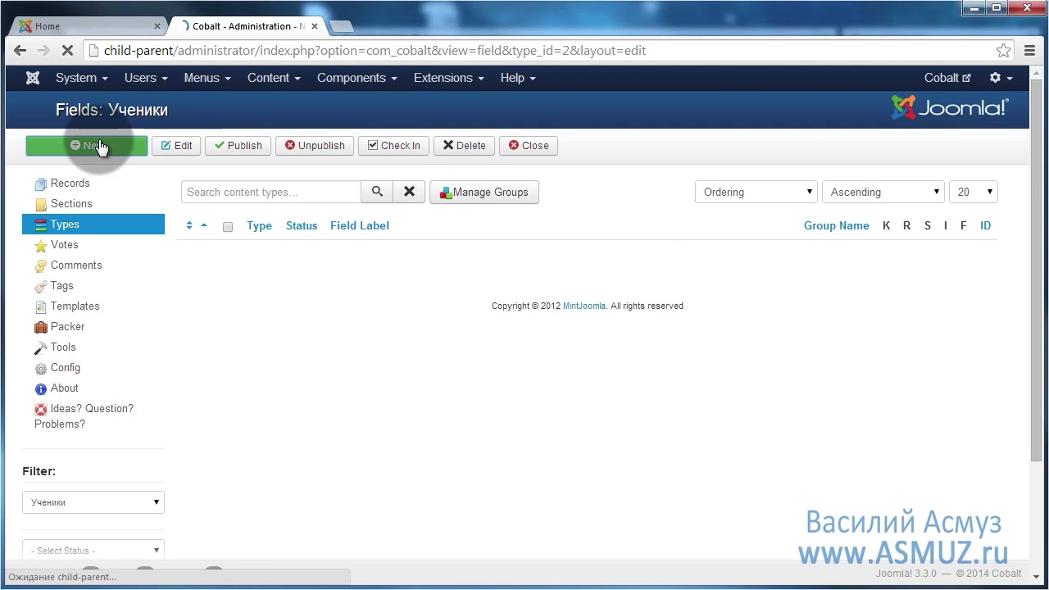
left_click(254, 364)
scroll(272, 255, "down", 5)
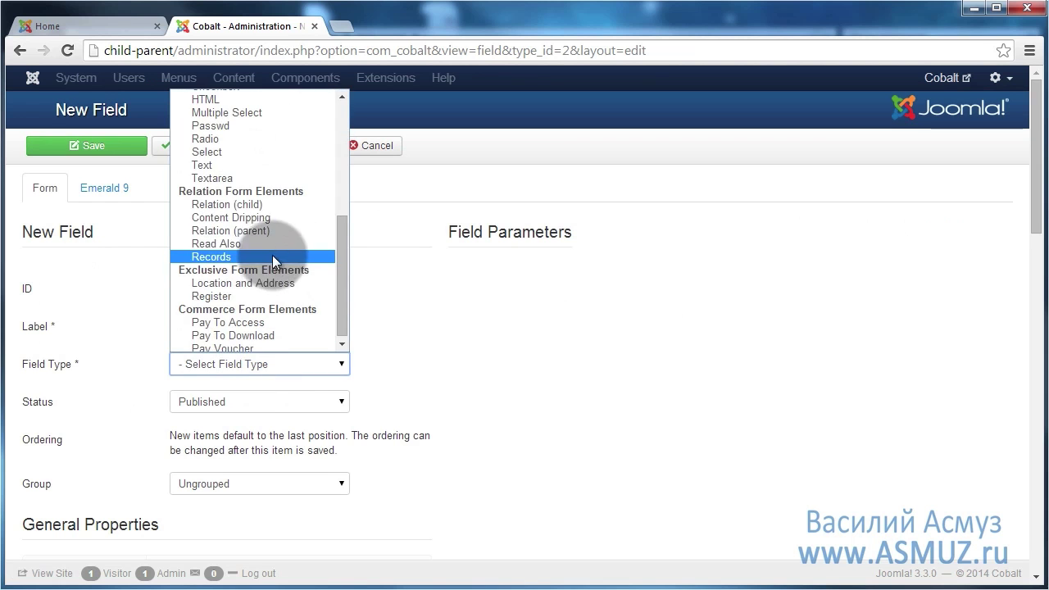
left_click(270, 203)
left_click(228, 325)
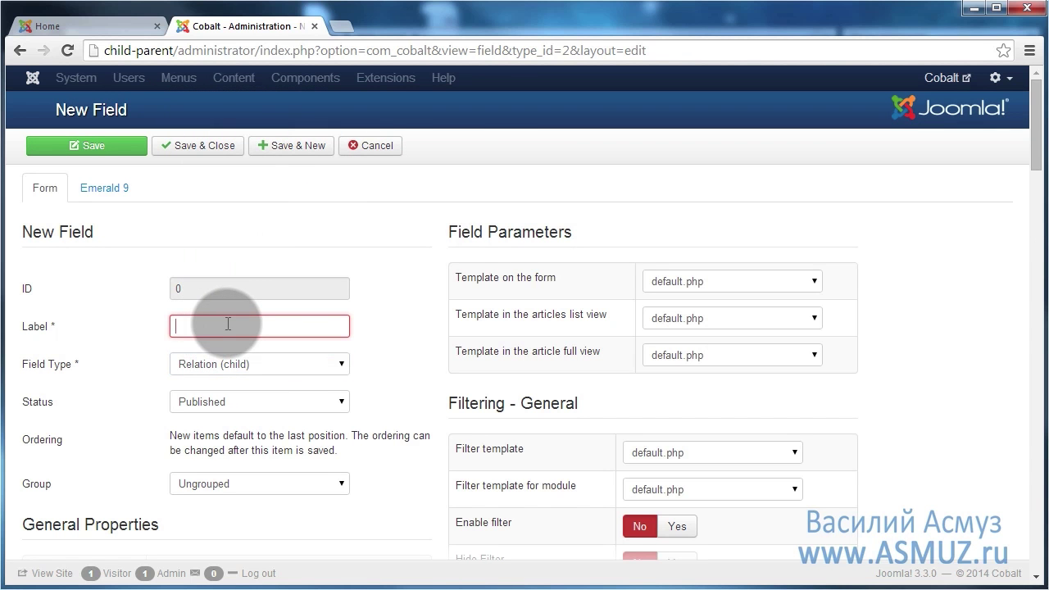
type("Child")
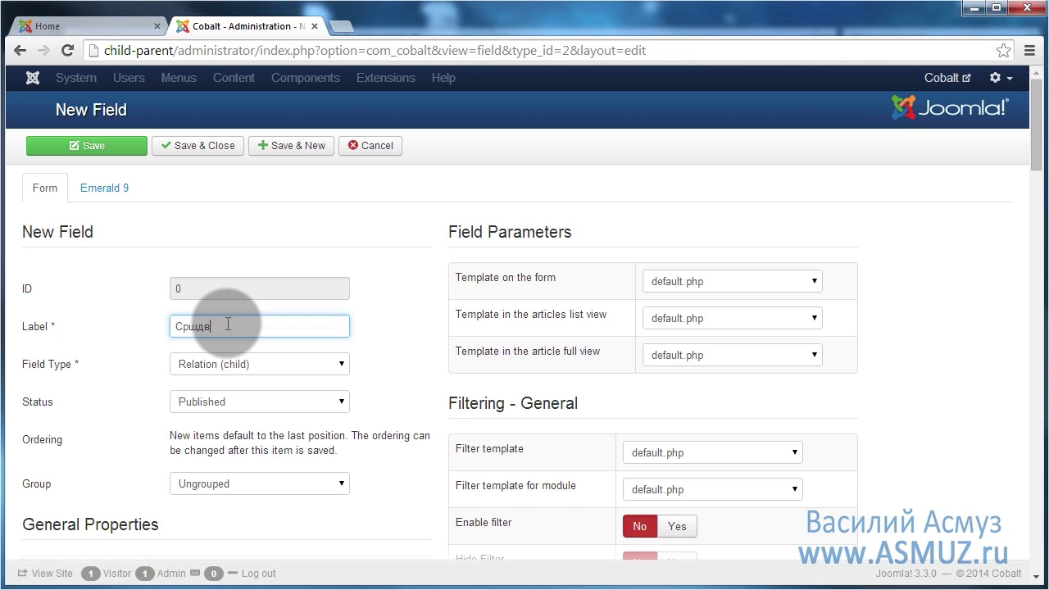
left_click(943, 348)
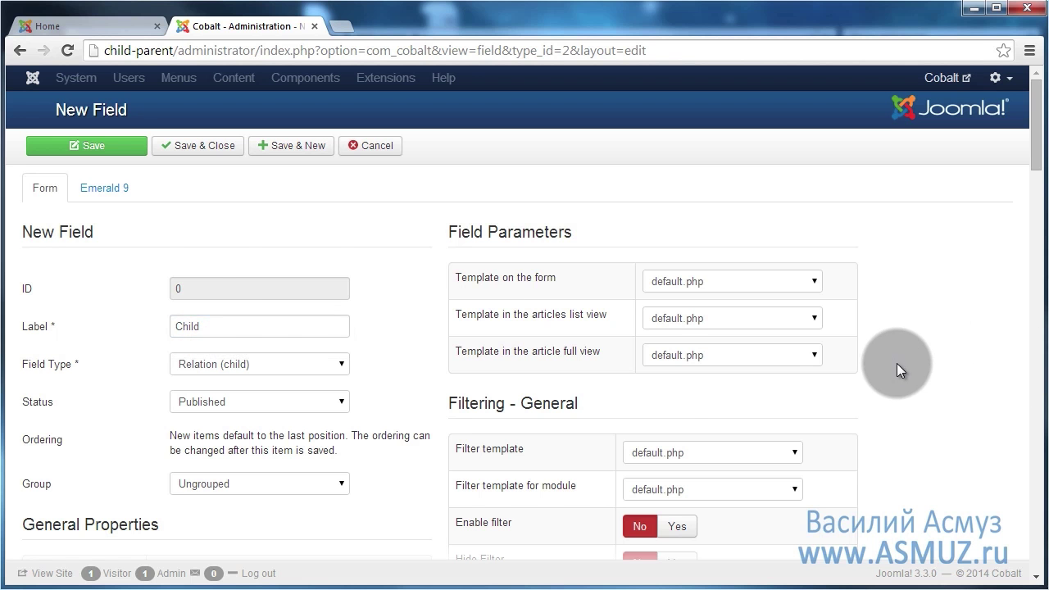
Step: Set the Child field's parent type to Класс in section Классы and save it
scroll(896, 343, "down", 3)
scroll(894, 341, "down", 5)
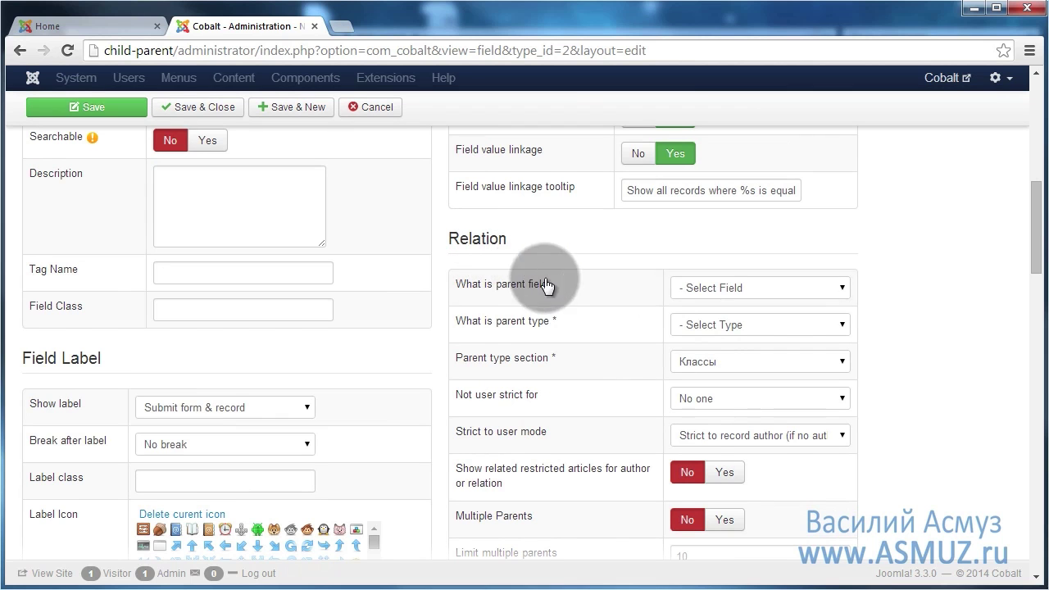
left_click(761, 326)
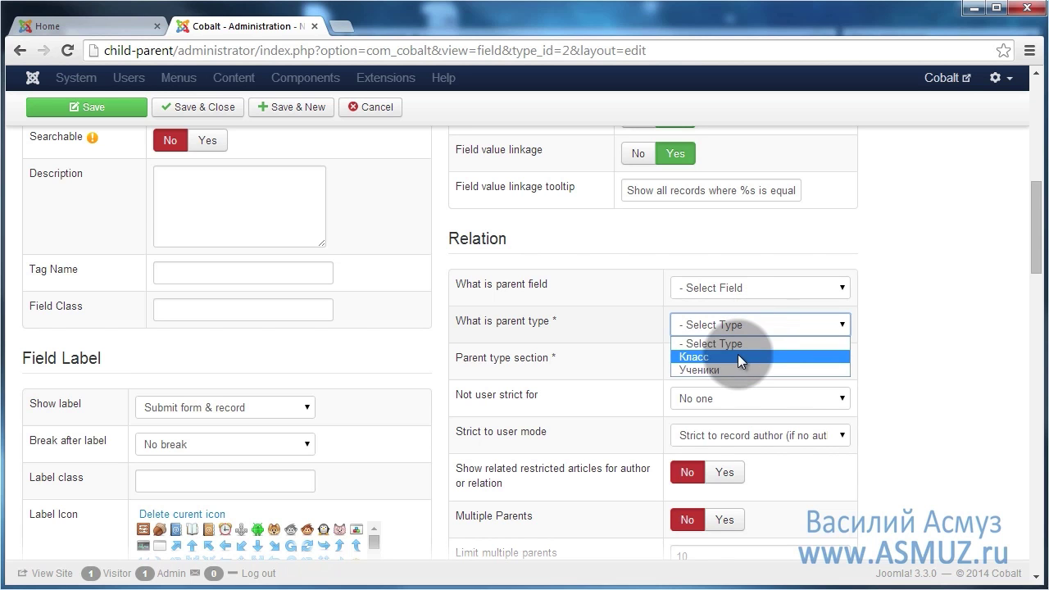
left_click(740, 358)
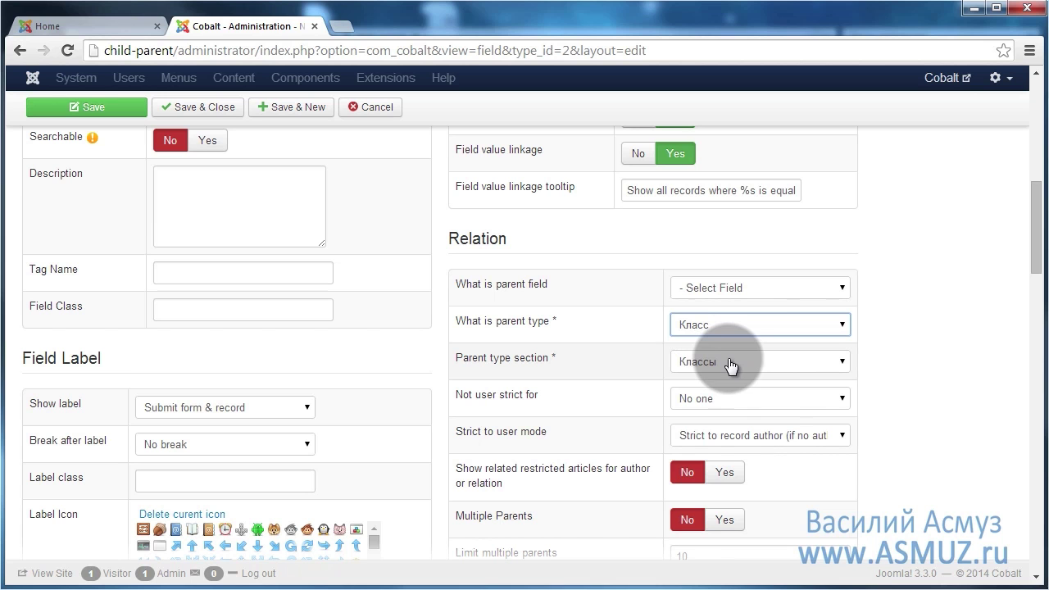
left_click(732, 366)
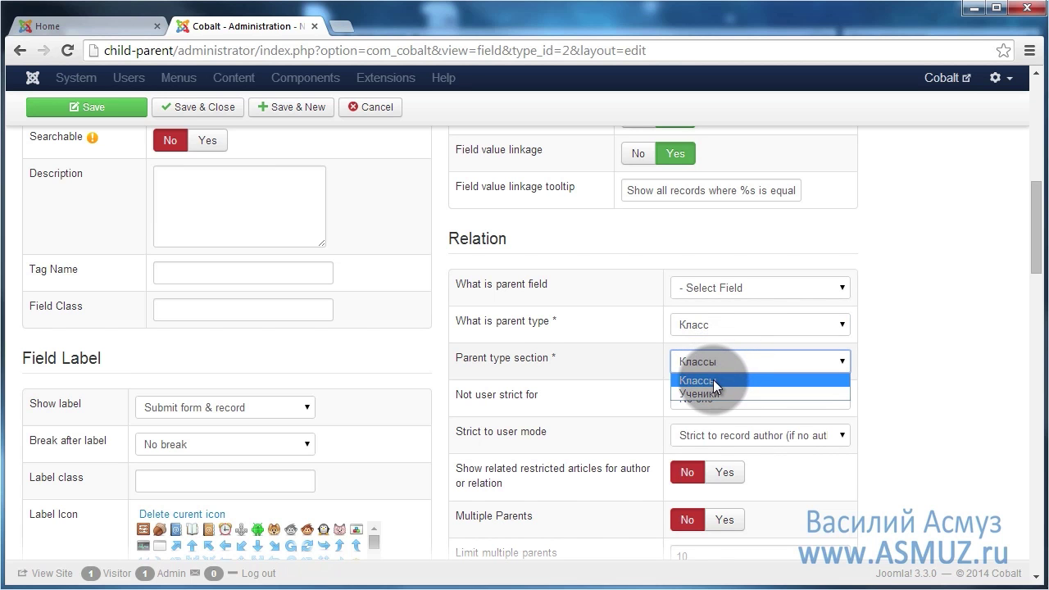
left_click(720, 382)
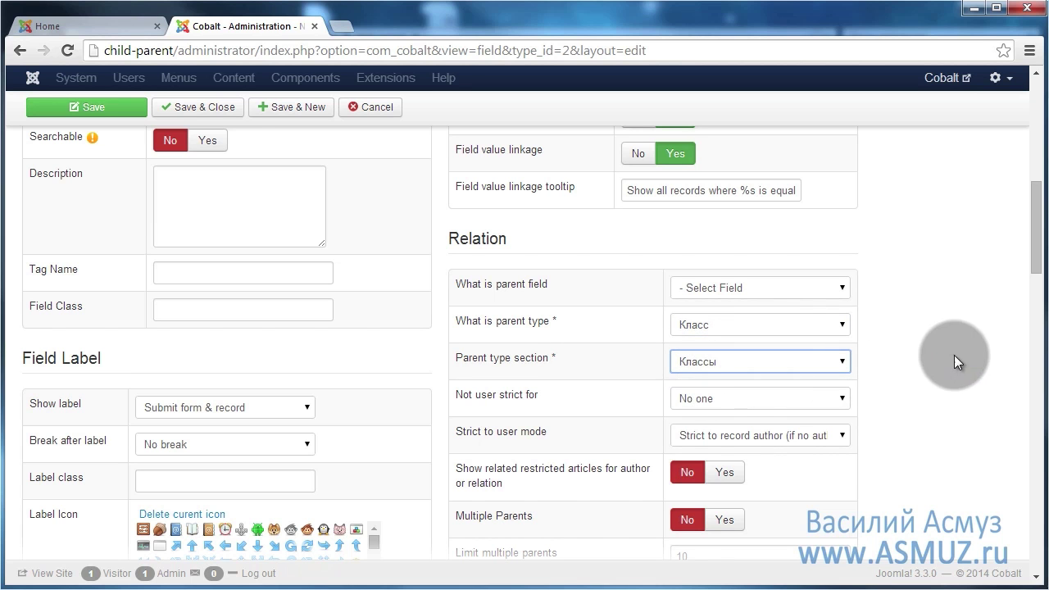
left_click(206, 117)
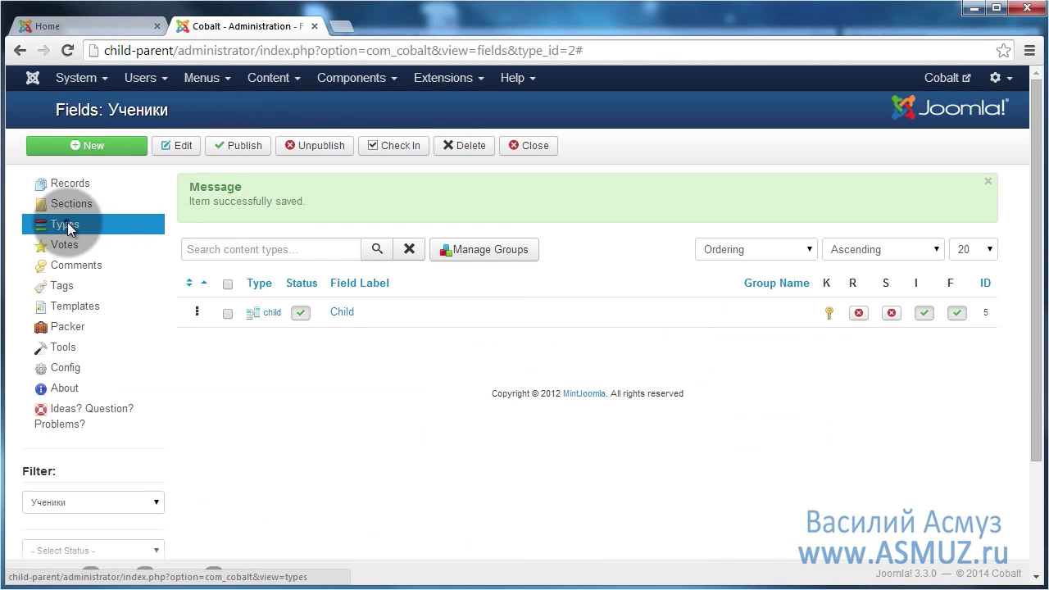
Step: Start a new Relation (parent) field labelled Parent for the Класс type
left_click(70, 226)
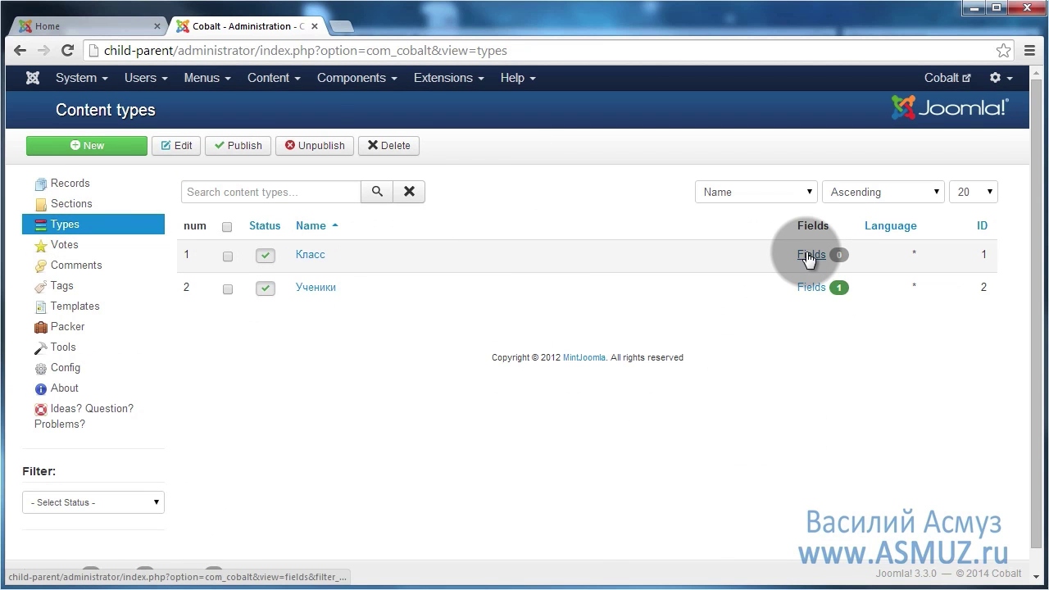
left_click(810, 256)
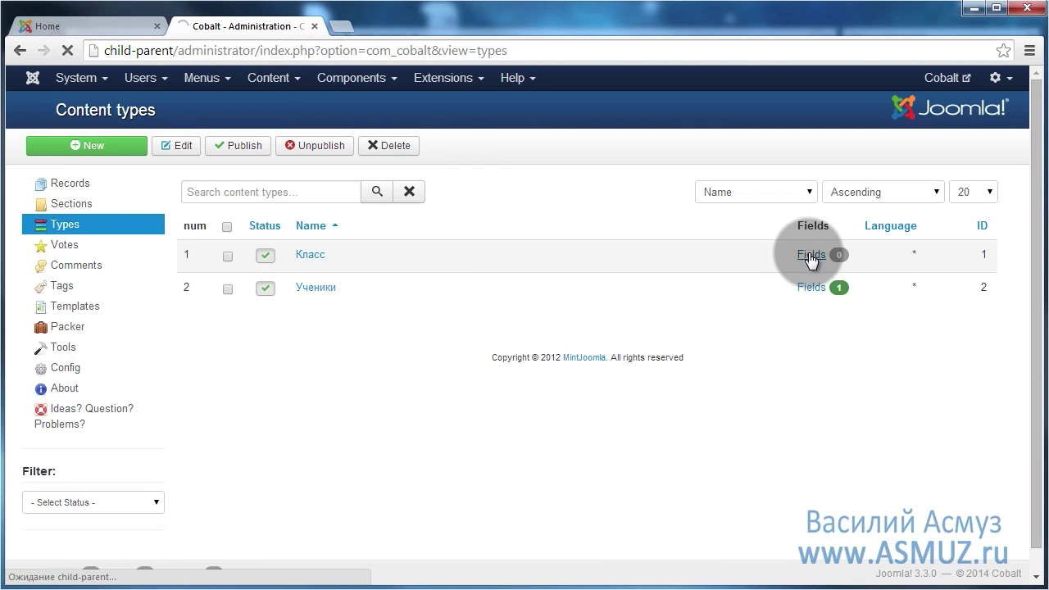
left_click(89, 161)
left_click(259, 364)
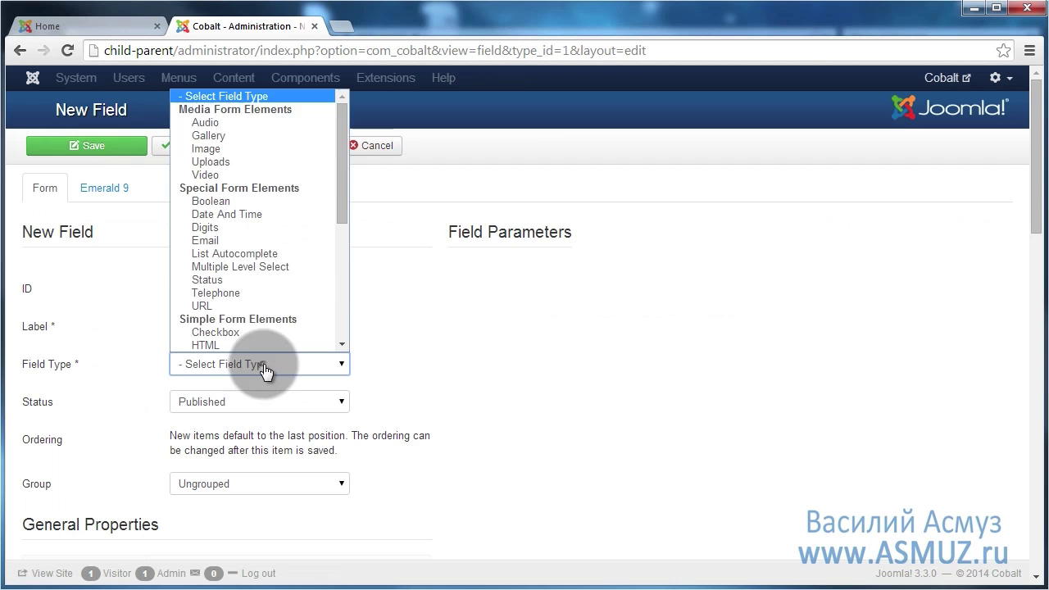
scroll(265, 262, "down", 5)
left_click(267, 229)
left_click(236, 325)
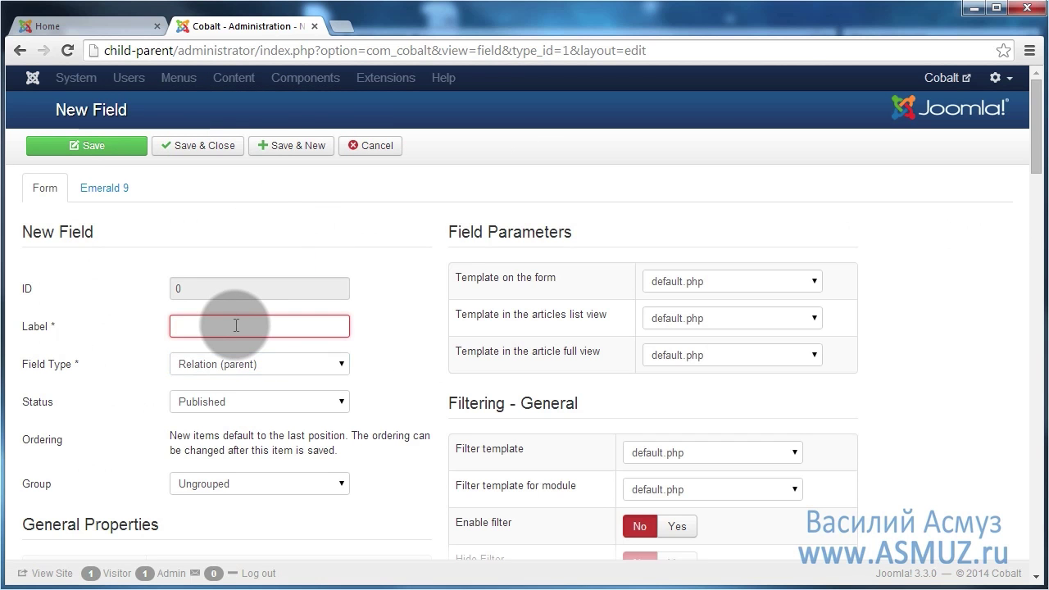
type("Parent")
Step: Link the Parent field to child field Child in section Ученики and save it
scroll(934, 348, "down", 10)
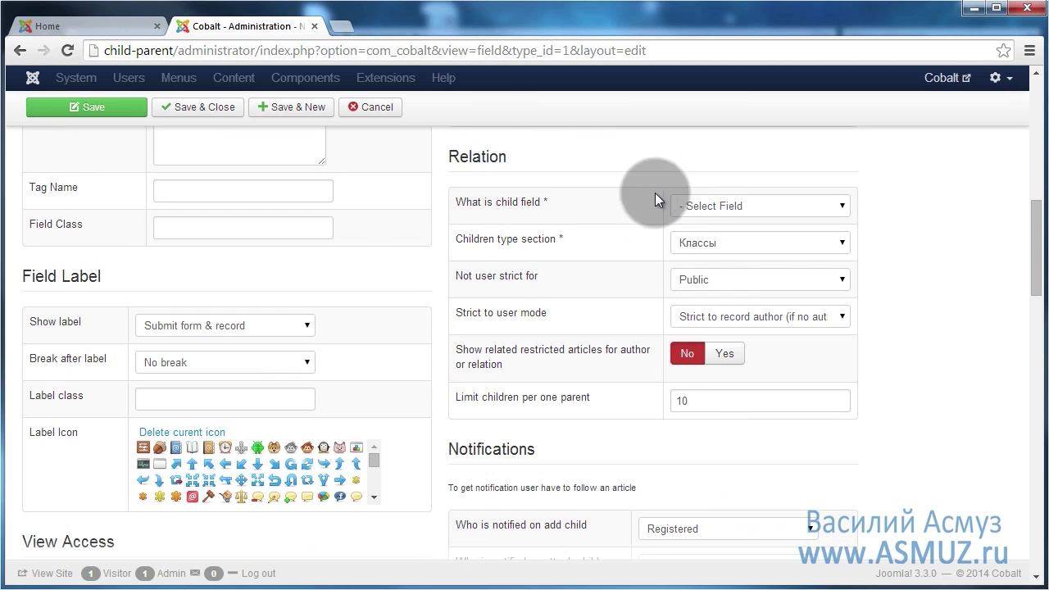
left_click(724, 208)
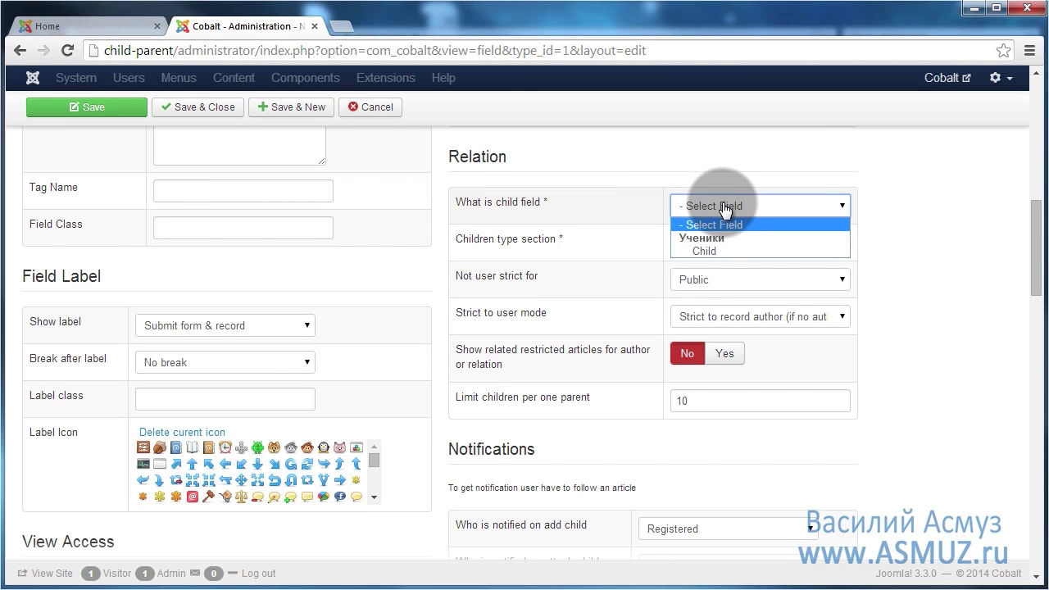
left_click(741, 250)
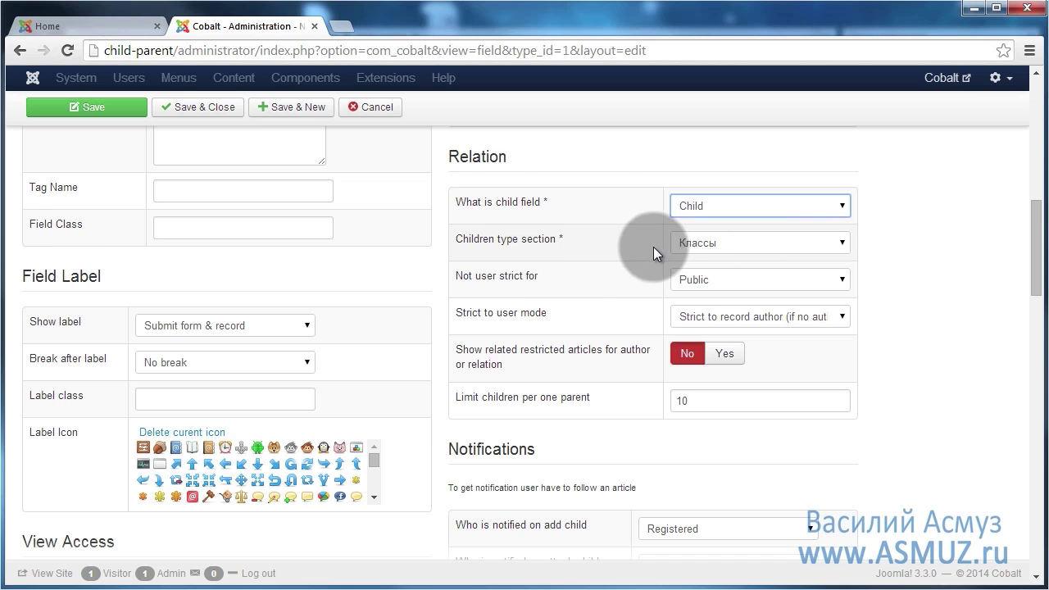
left_click(740, 244)
left_click(719, 275)
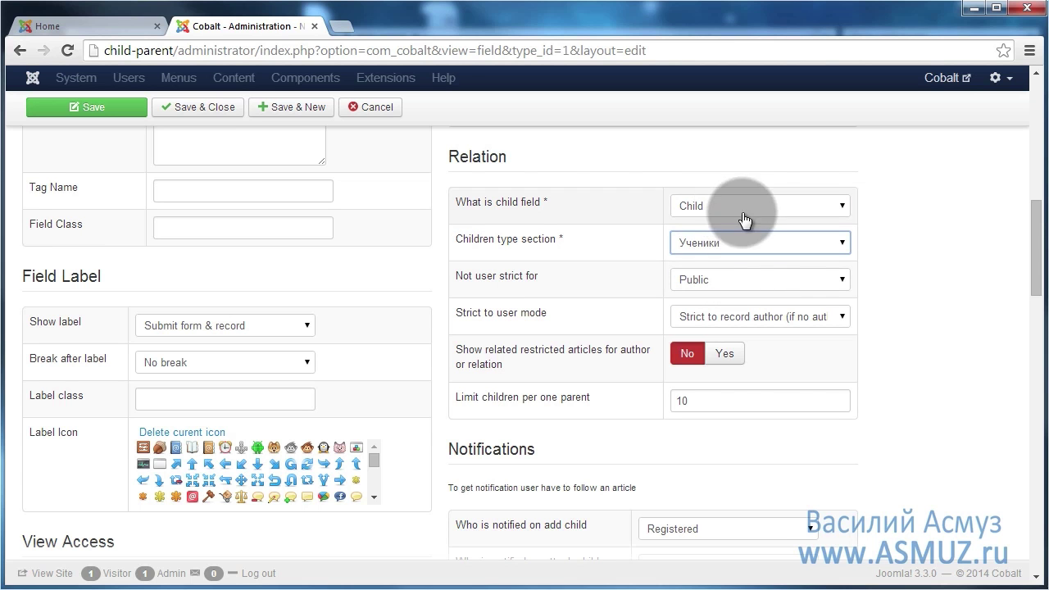
left_click(218, 114)
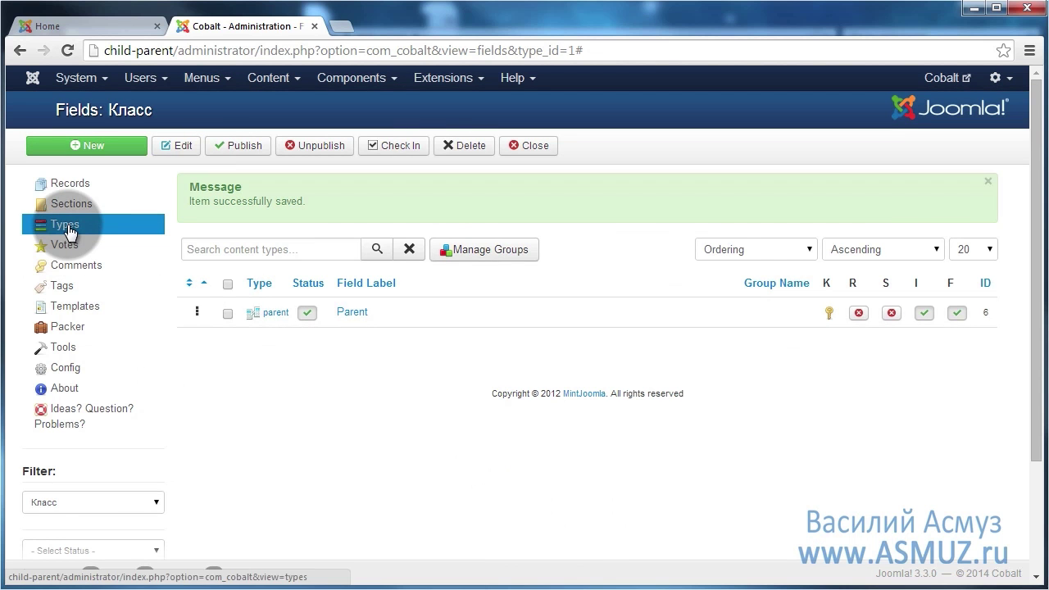
Step: Go back to Types and open the Ученики field list showing its Child field
left_click(69, 228)
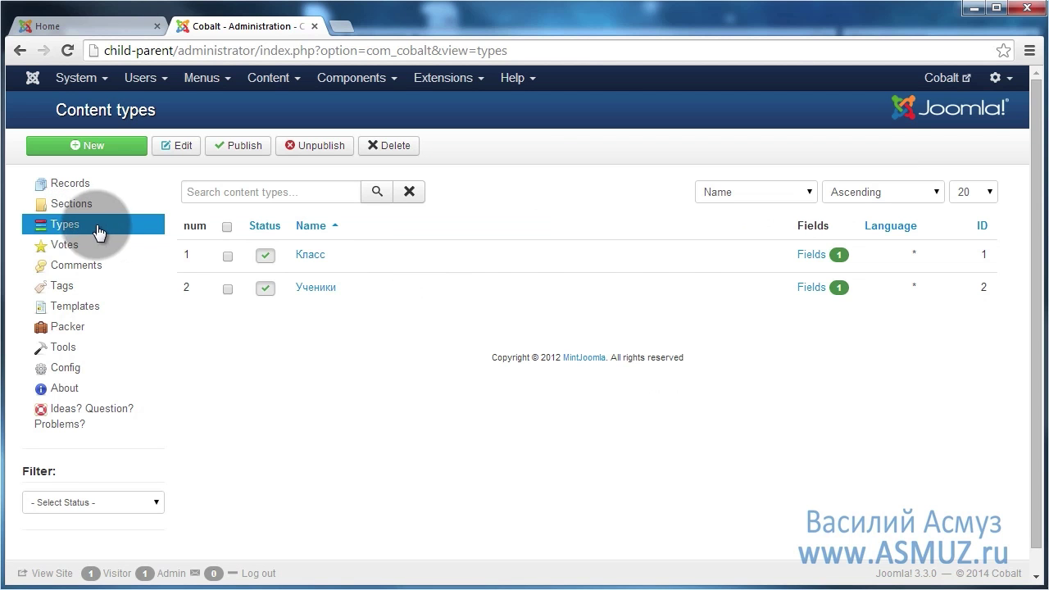
left_click(812, 288)
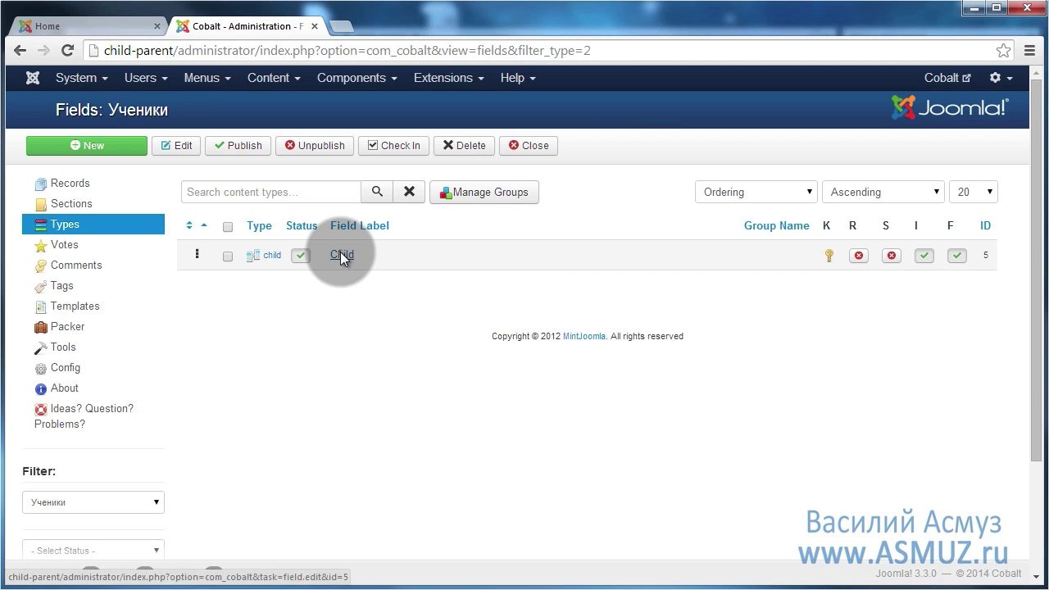
Step: Set the Child field's parent field to Parent and save it
left_click(341, 254)
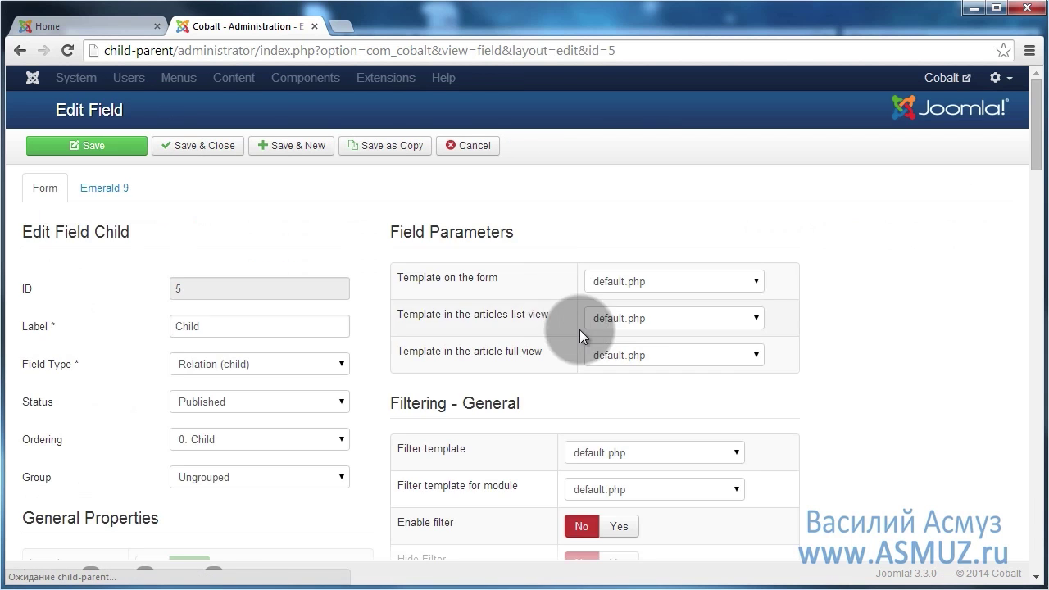
scroll(908, 394, "down", 7)
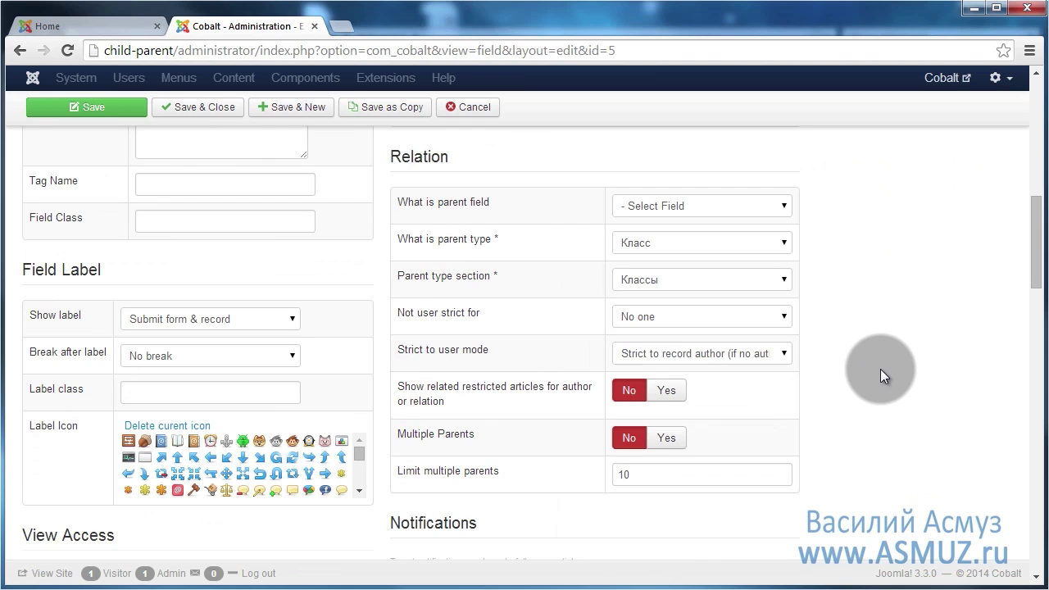
left_click(685, 210)
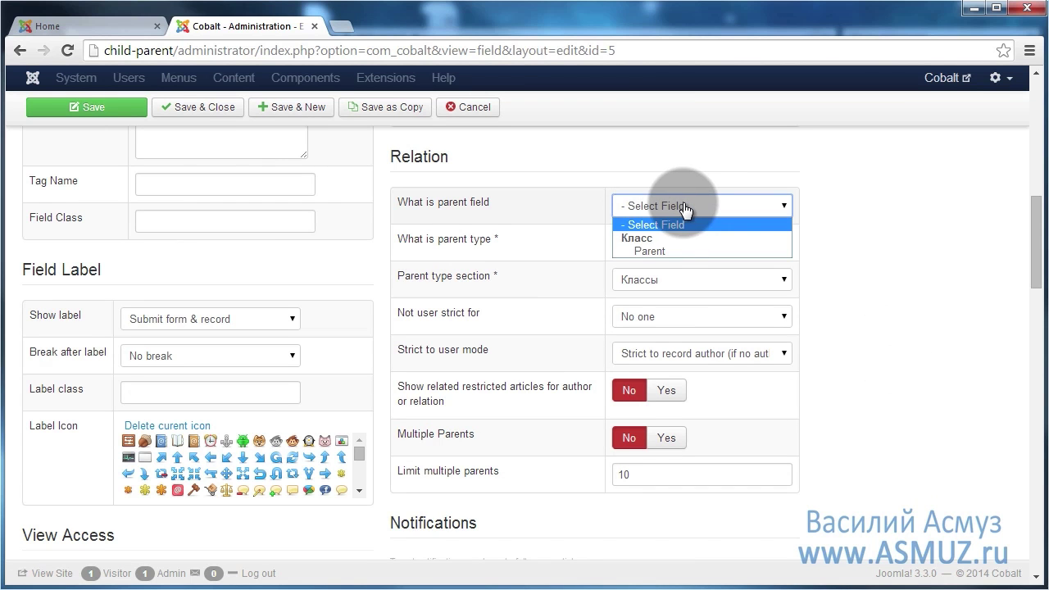
left_click(663, 250)
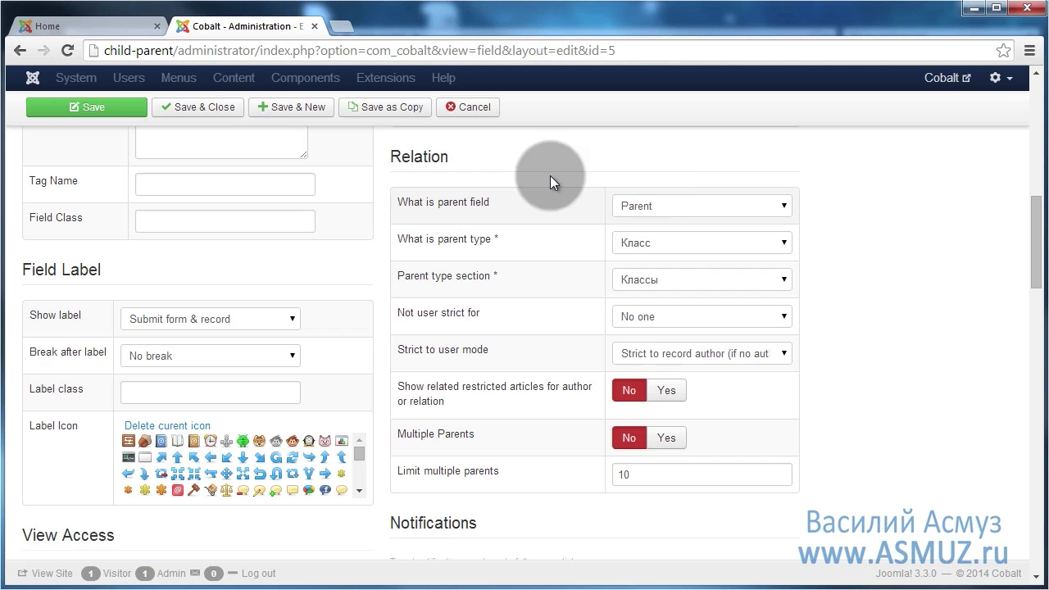
left_click(198, 106)
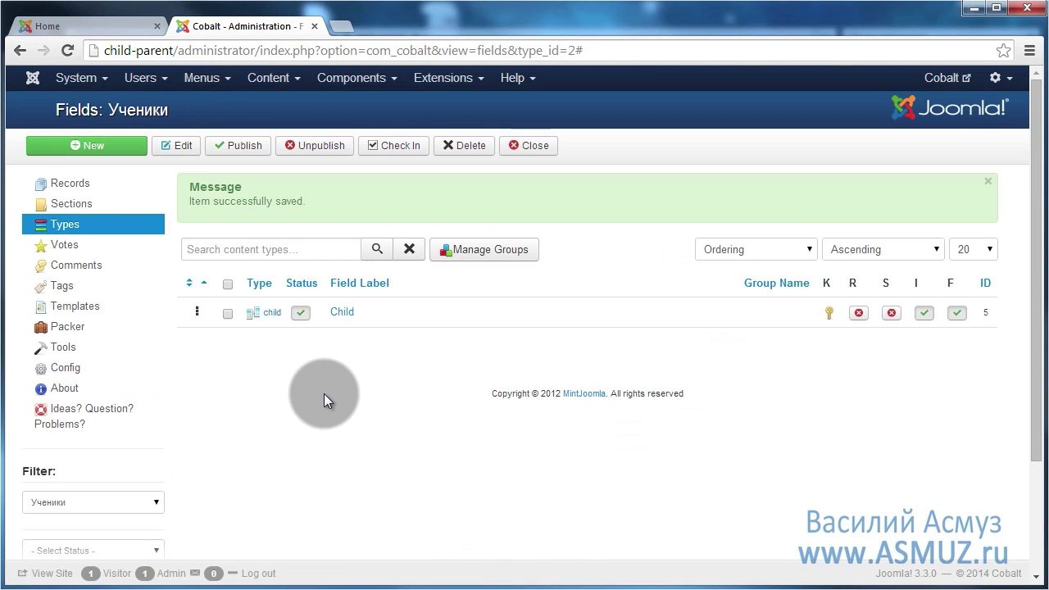
Step: Post a new class record titled '5 Б класс' in the front-end Классы section
left_click(77, 225)
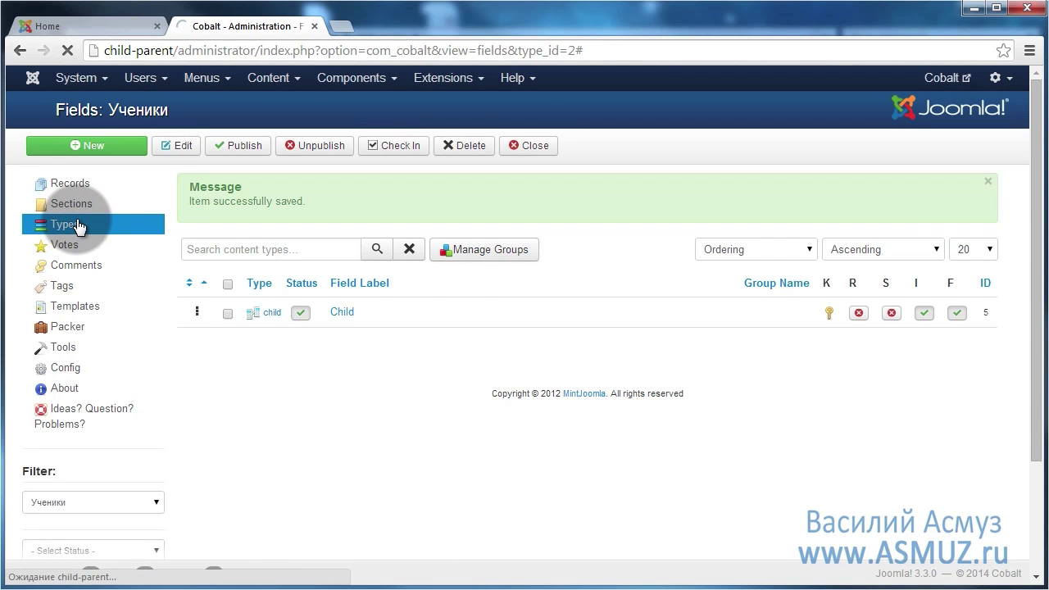
left_click(92, 25)
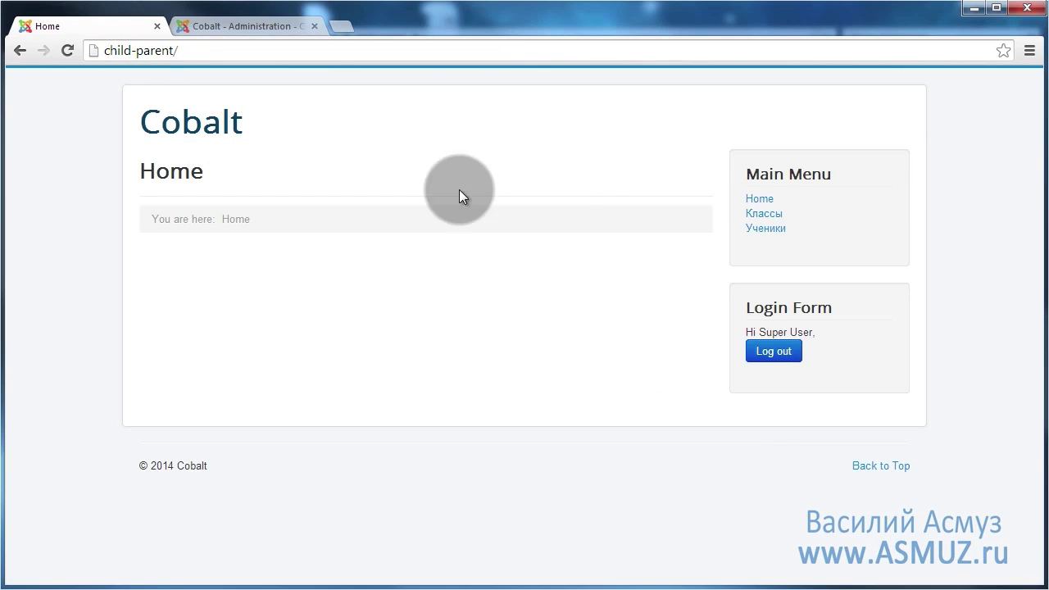
left_click(766, 214)
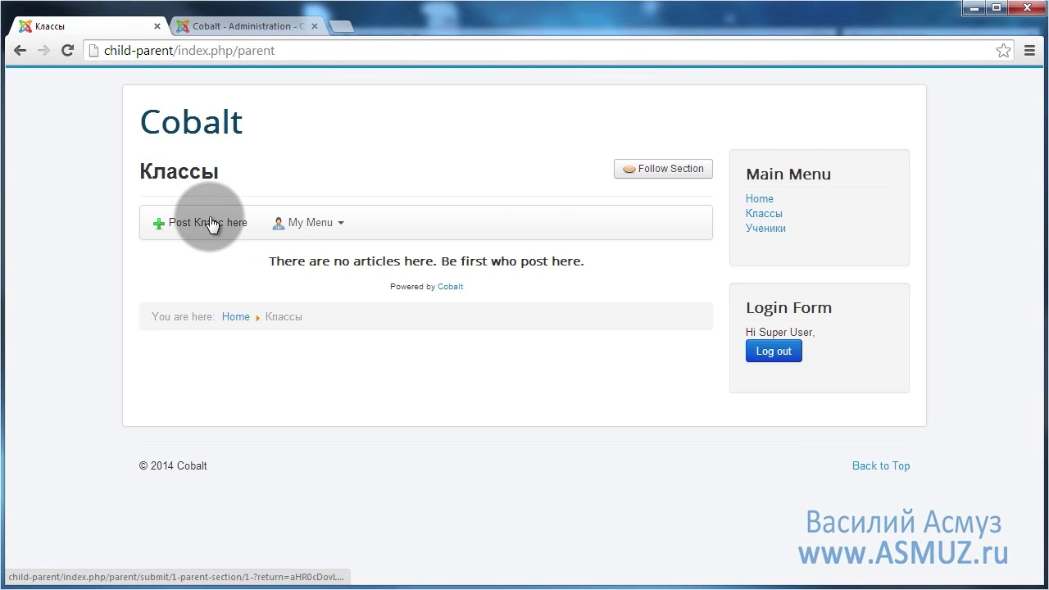
left_click(212, 223)
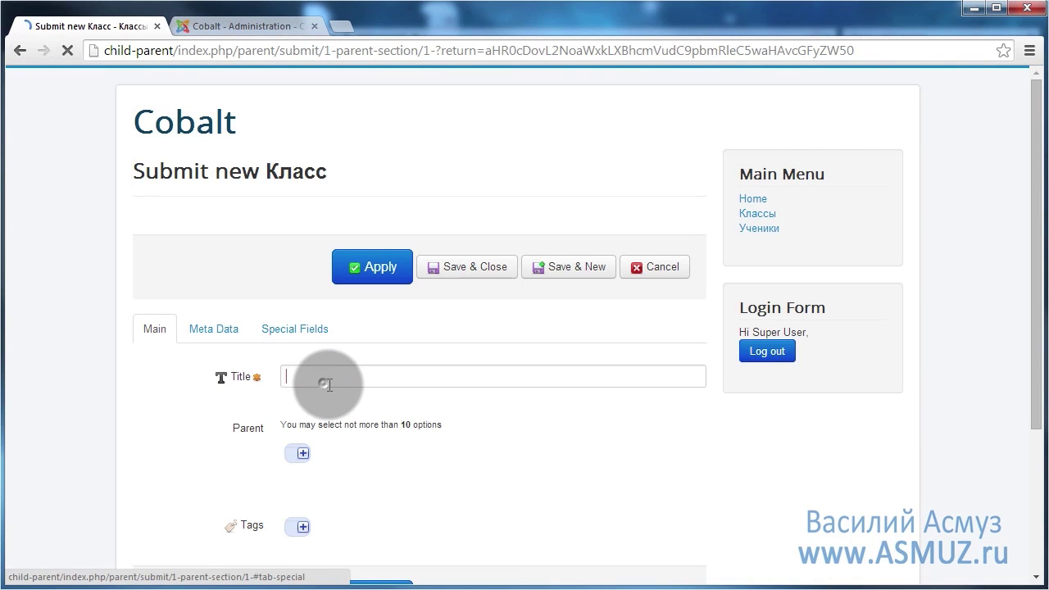
left_click(329, 376)
type("5 Б")
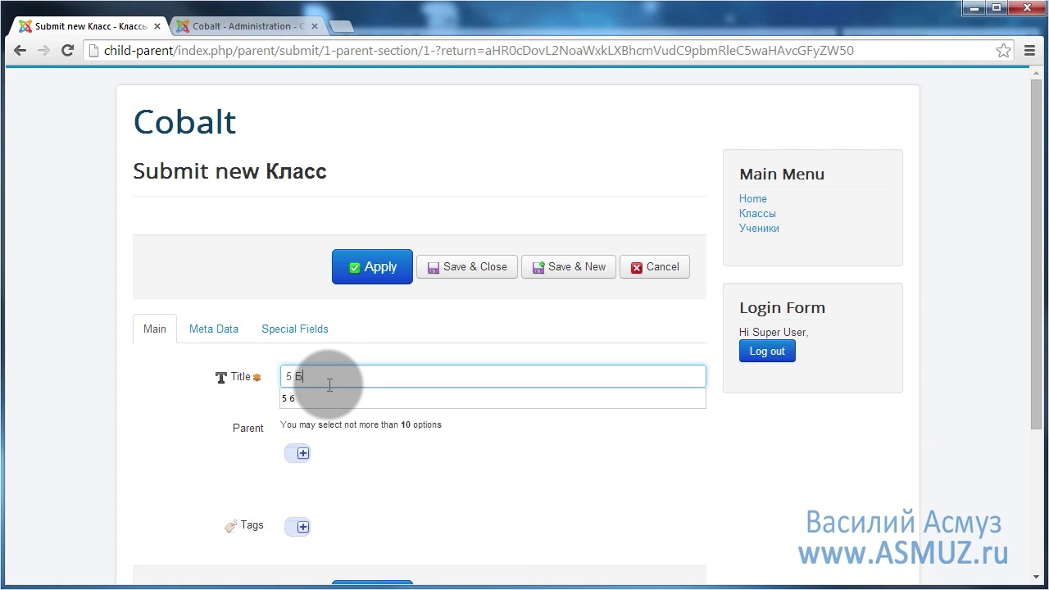
type(" класс")
left_click(484, 265)
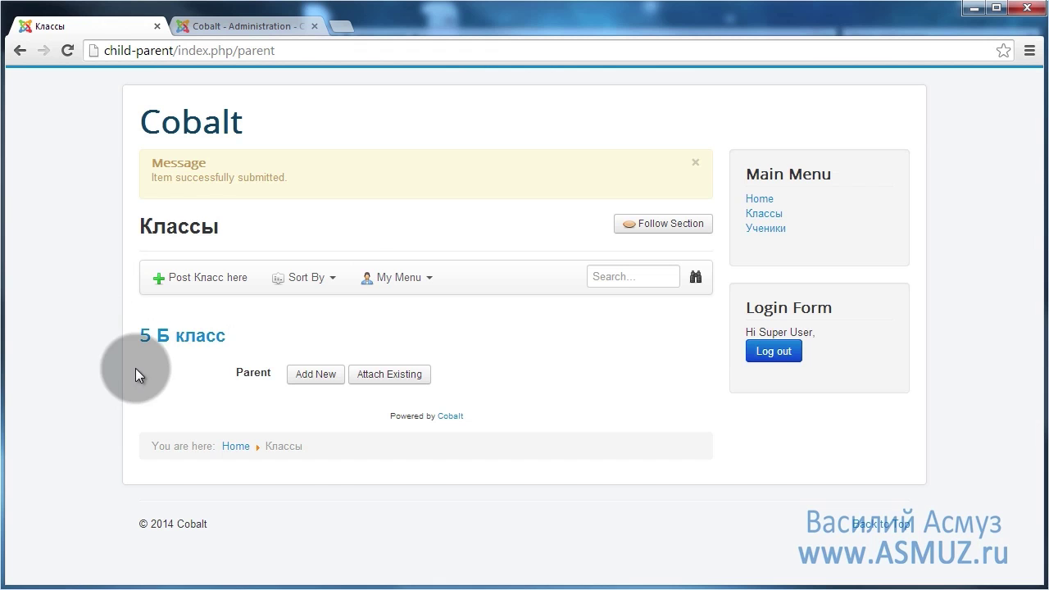
Step: Add students Иванов, Петров and Сидоров to 5 Б класс
left_click(317, 375)
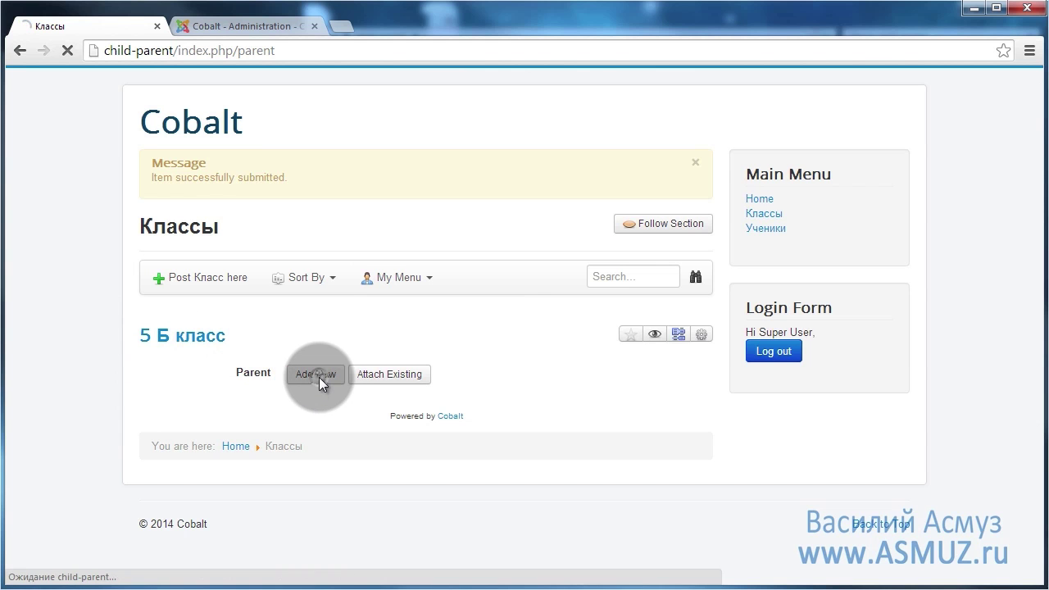
left_click(365, 382)
type("Иванов")
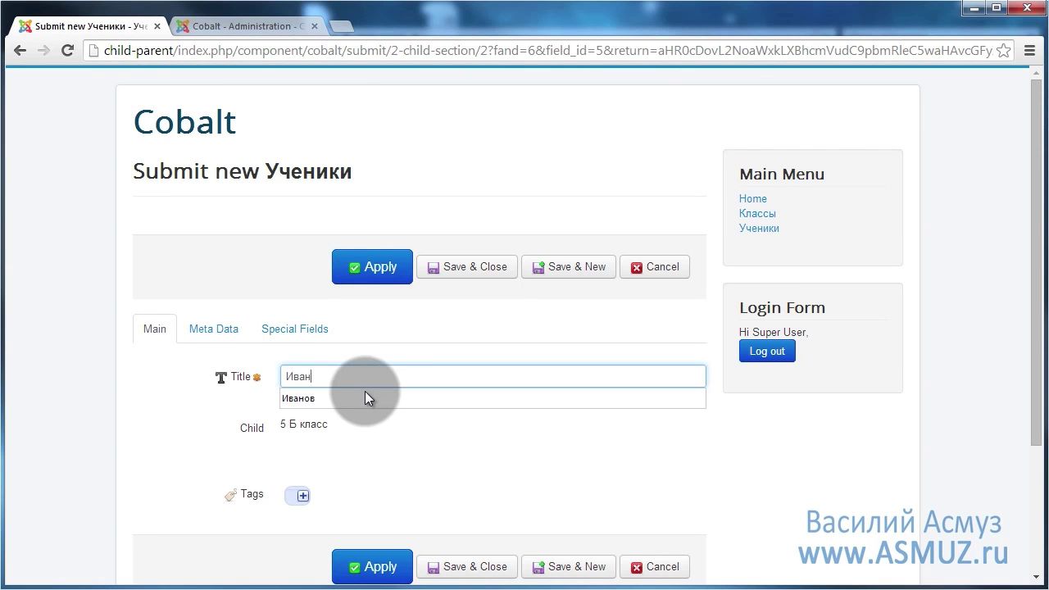
left_click(515, 271)
left_click(338, 441)
left_click(338, 445)
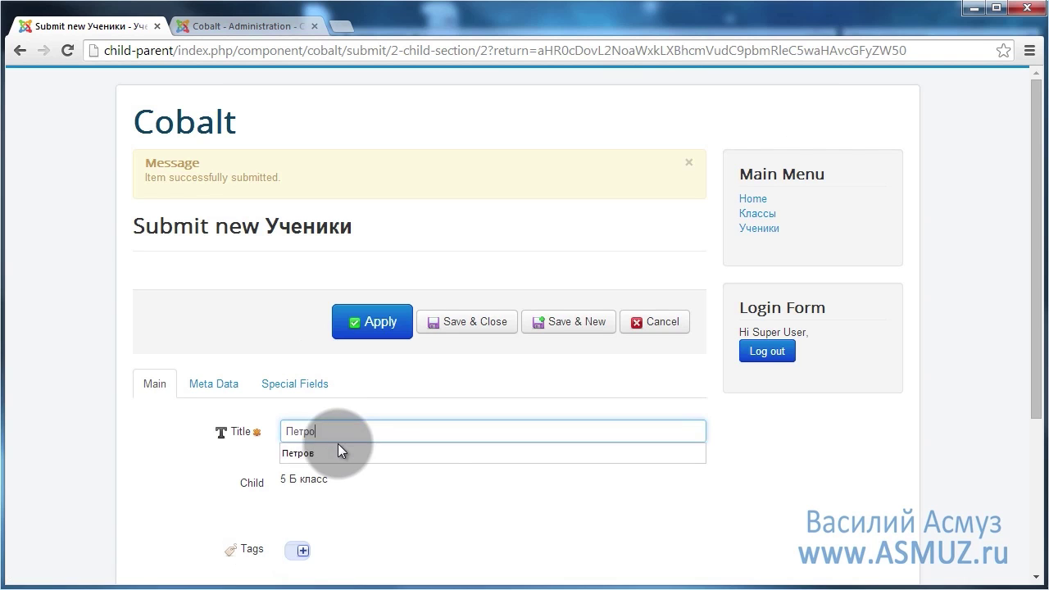
left_click(559, 319)
left_click(315, 435)
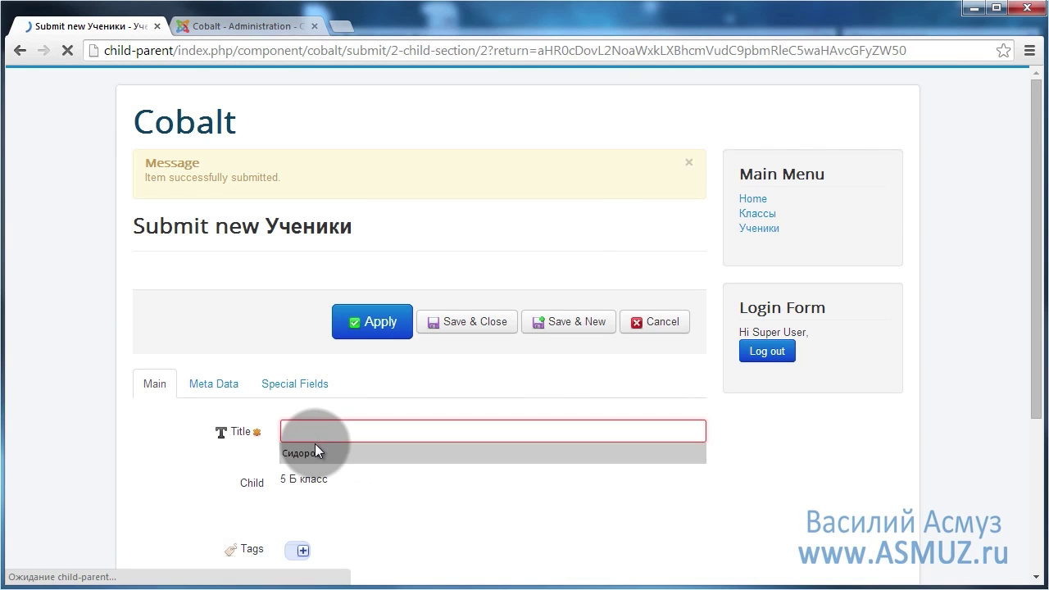
type("Сидоров")
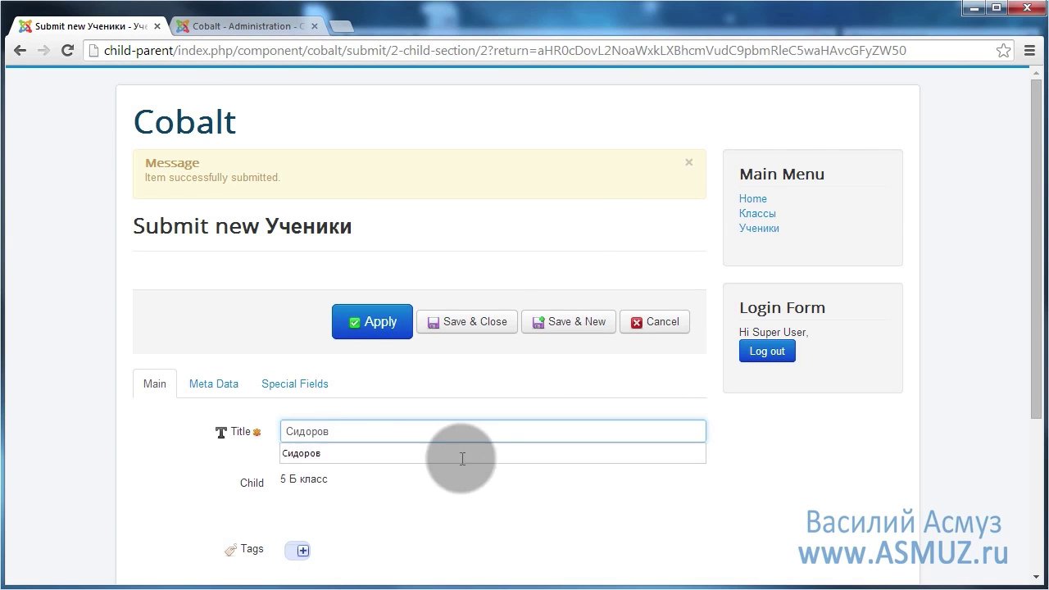
left_click(483, 319)
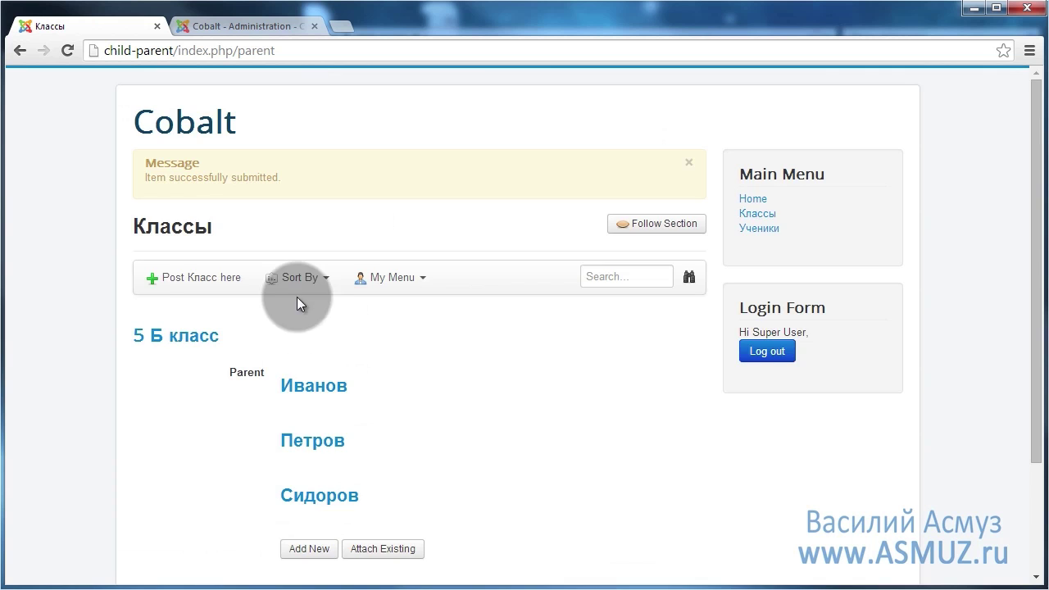
Step: Open Иванов's record and follow its link back to the 5 Б класс page
scroll(189, 299, "down", 1)
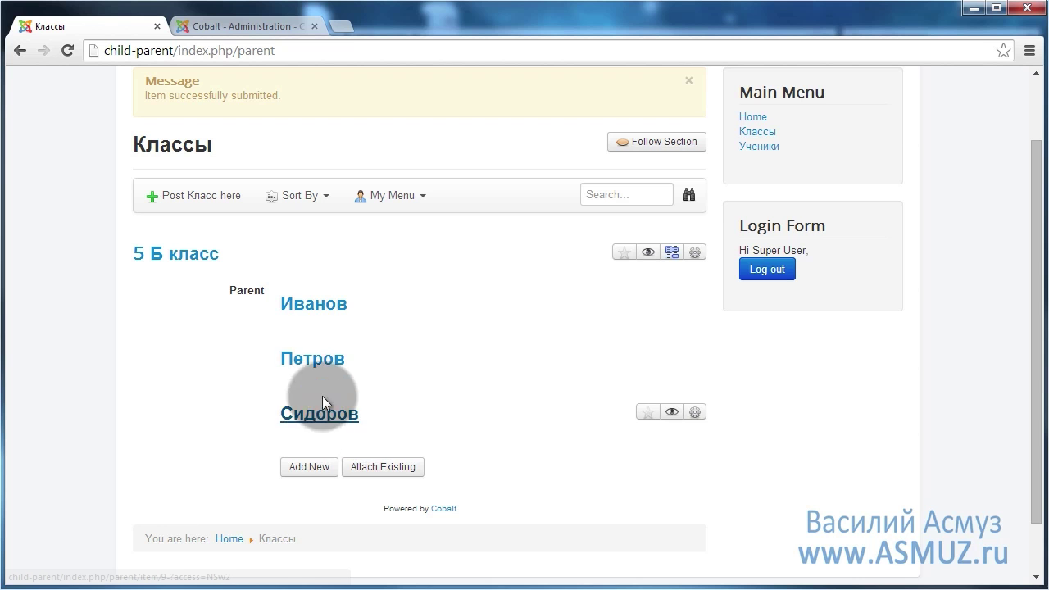
left_click(314, 307)
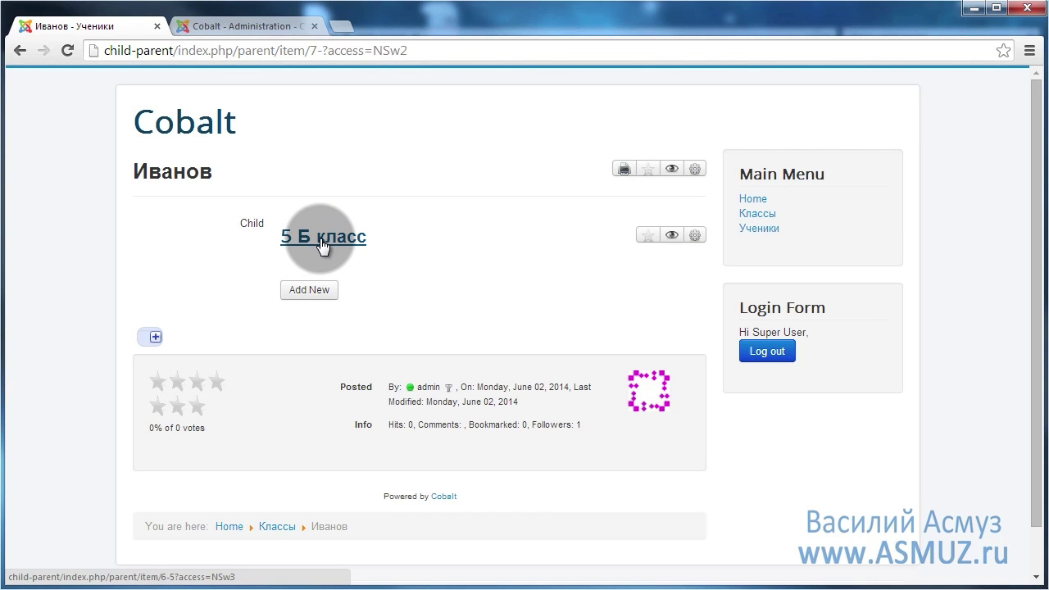
left_click(320, 239)
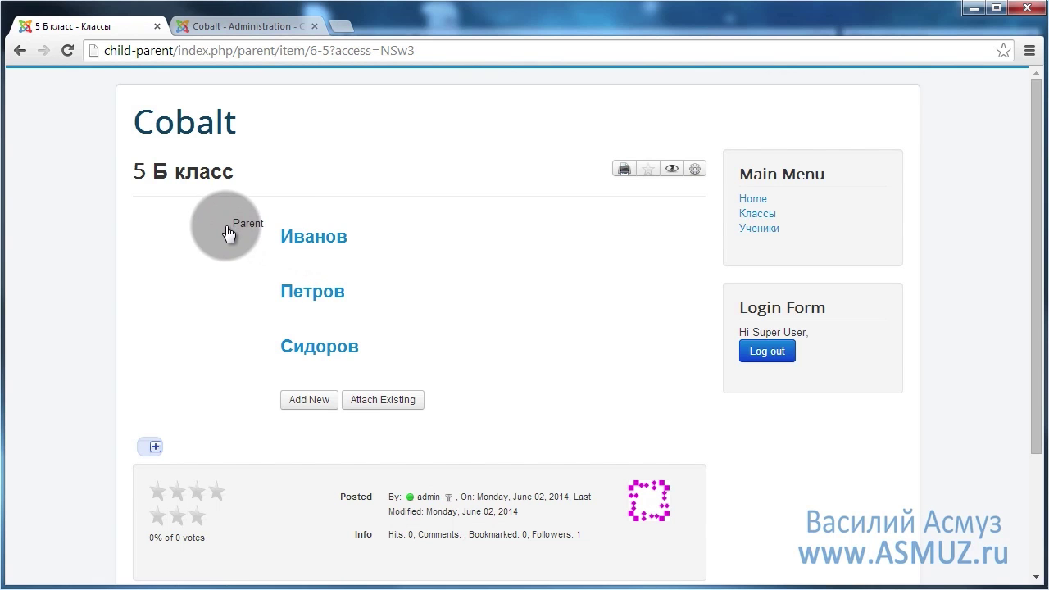
Step: Open the Класс type's Parent field in the admin to relabel it Ученики
left_click(253, 27)
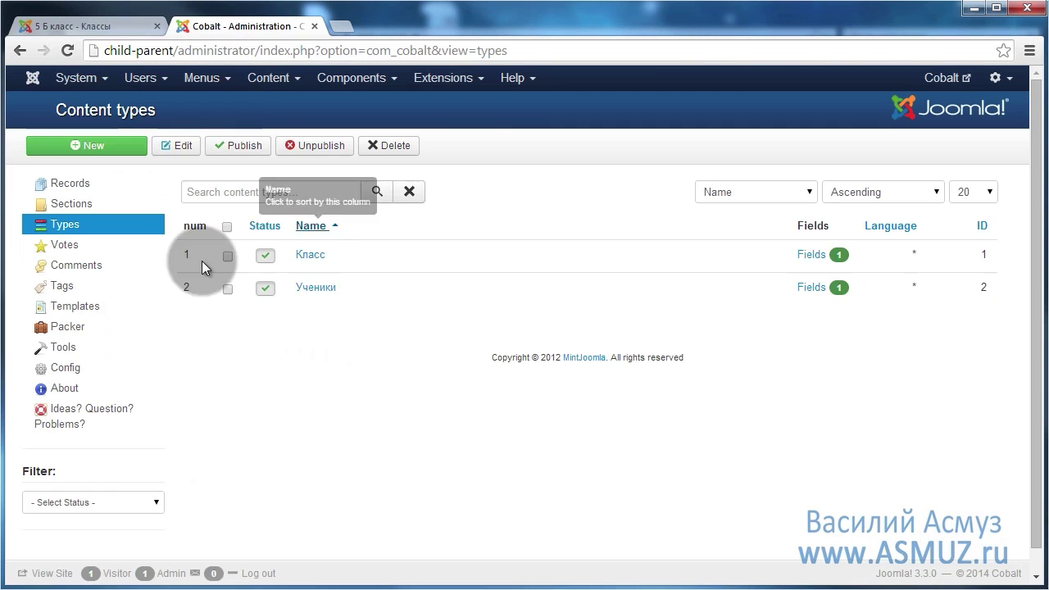
left_click(805, 254)
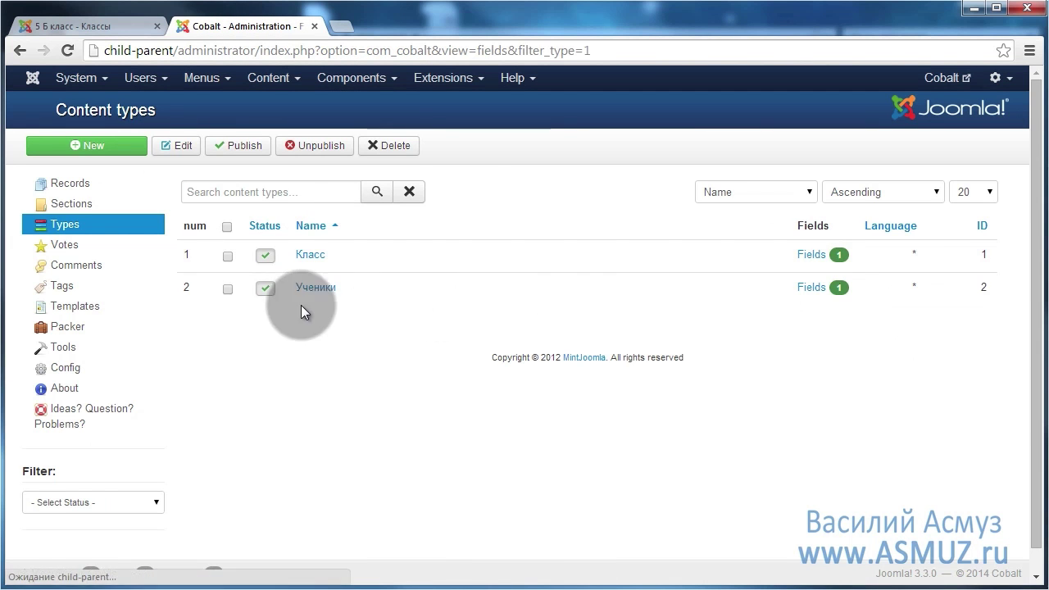
left_click(355, 260)
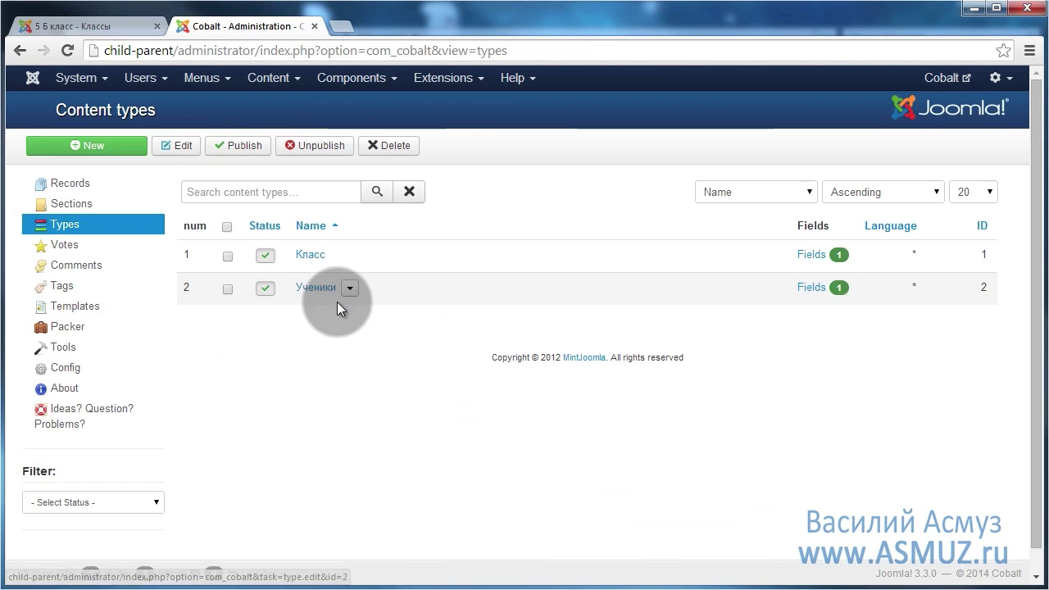
Step: Relabel Ученики's Child field 'Учится в классе:', save it, and check Иванов's page
left_click(808, 287)
left_click(339, 257)
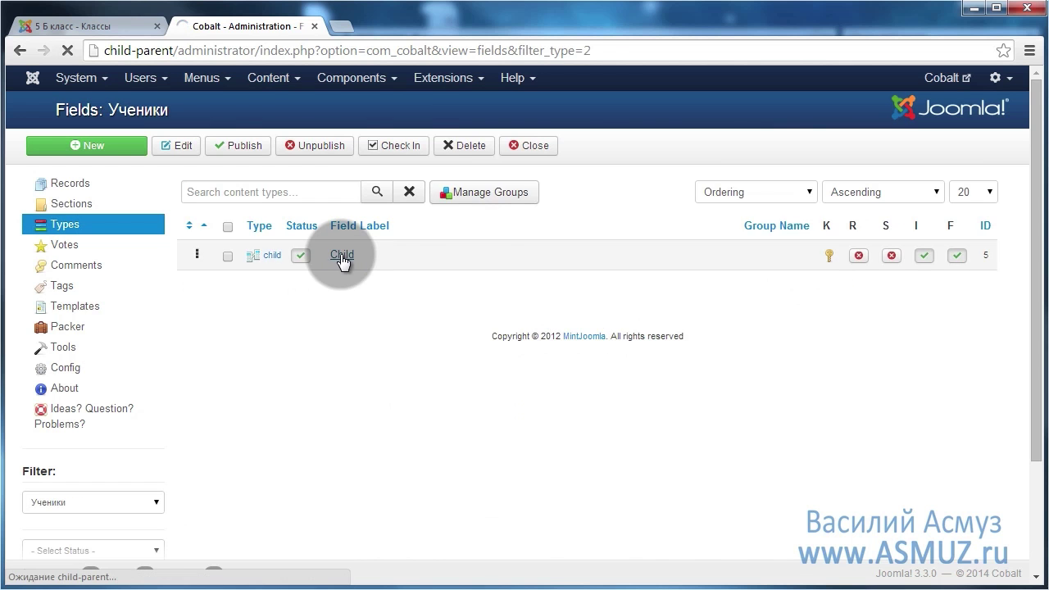
double_click(254, 326)
type("Учится в классе:")
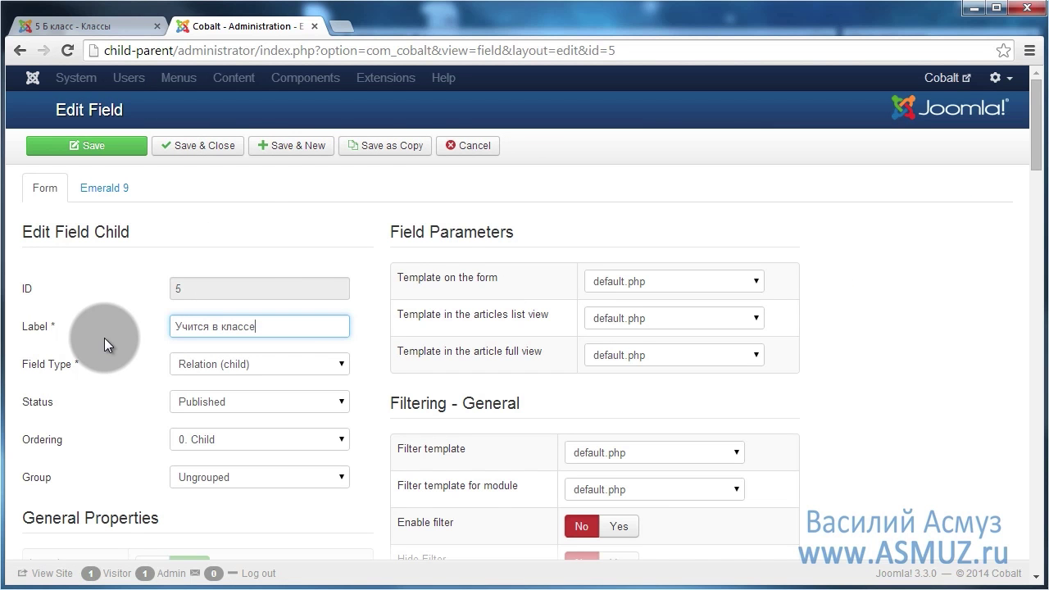
left_click(201, 146)
left_click(82, 26)
left_click(316, 241)
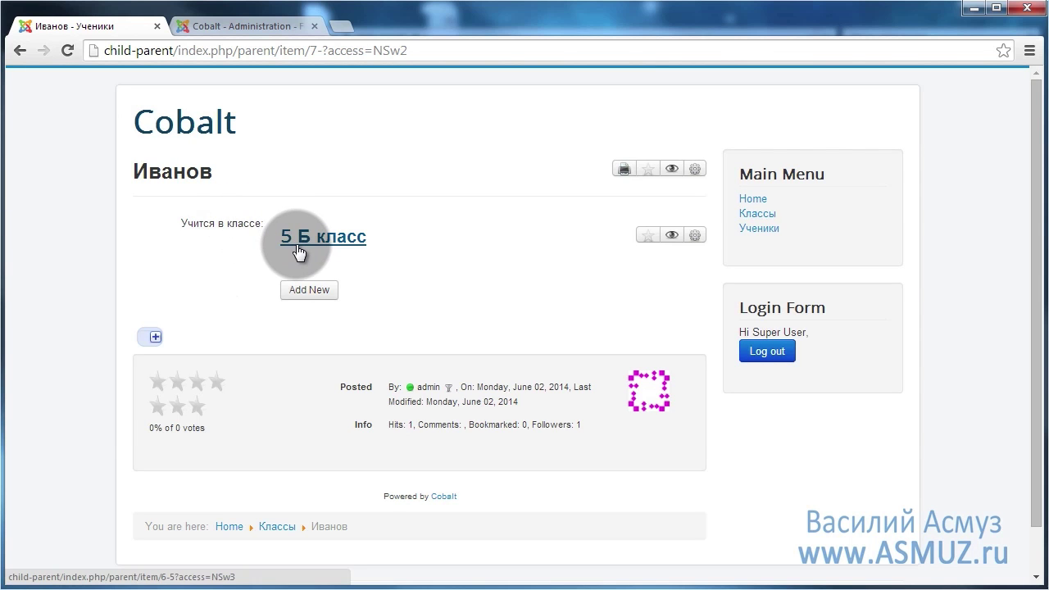
Step: Follow the '5 Б класс' link from Иванов's page to view the class's three students under Ученики
left_click(324, 237)
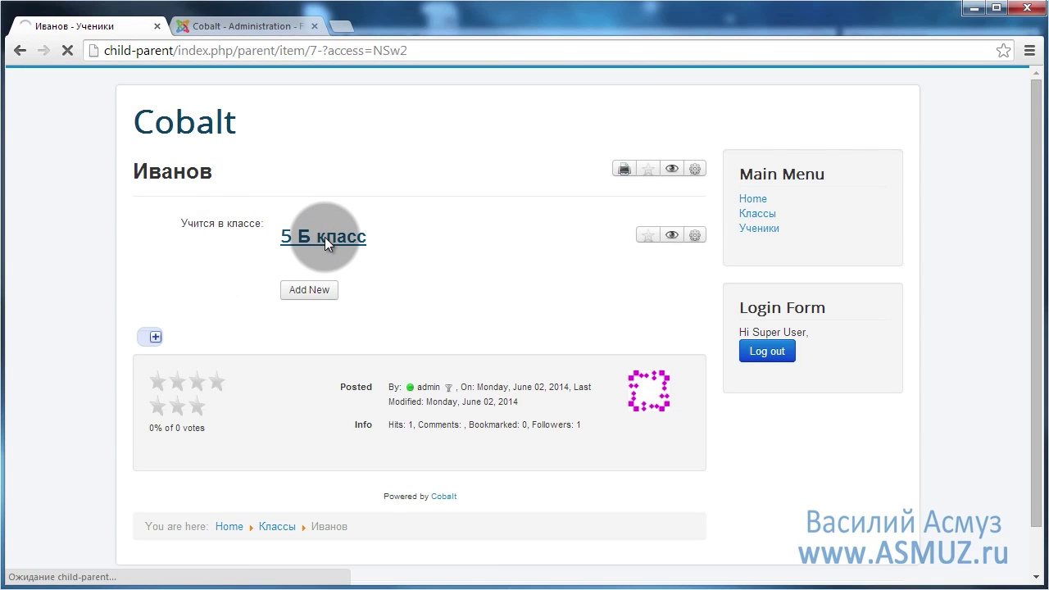